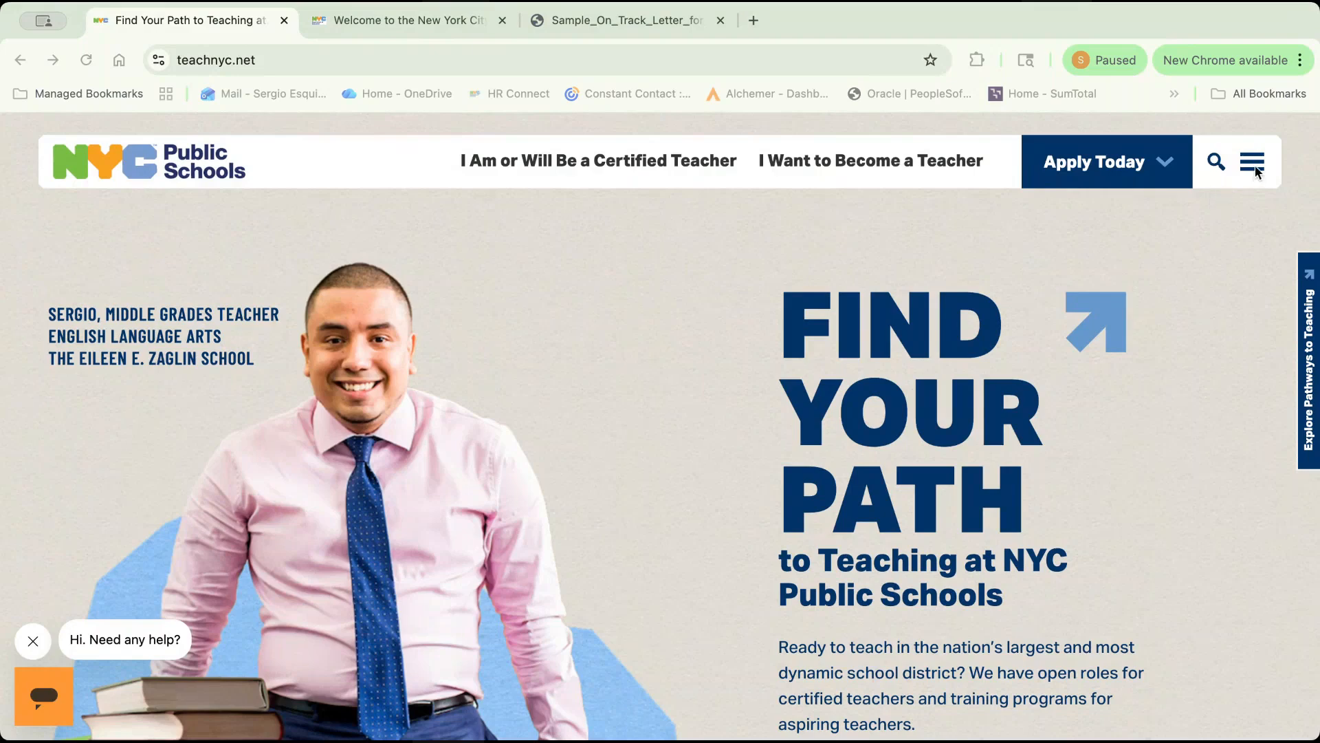
# Open the Certified Teacher Application from the list of open roles and find the new-user and existing-user account options.
pyautogui.click(1154, 183)
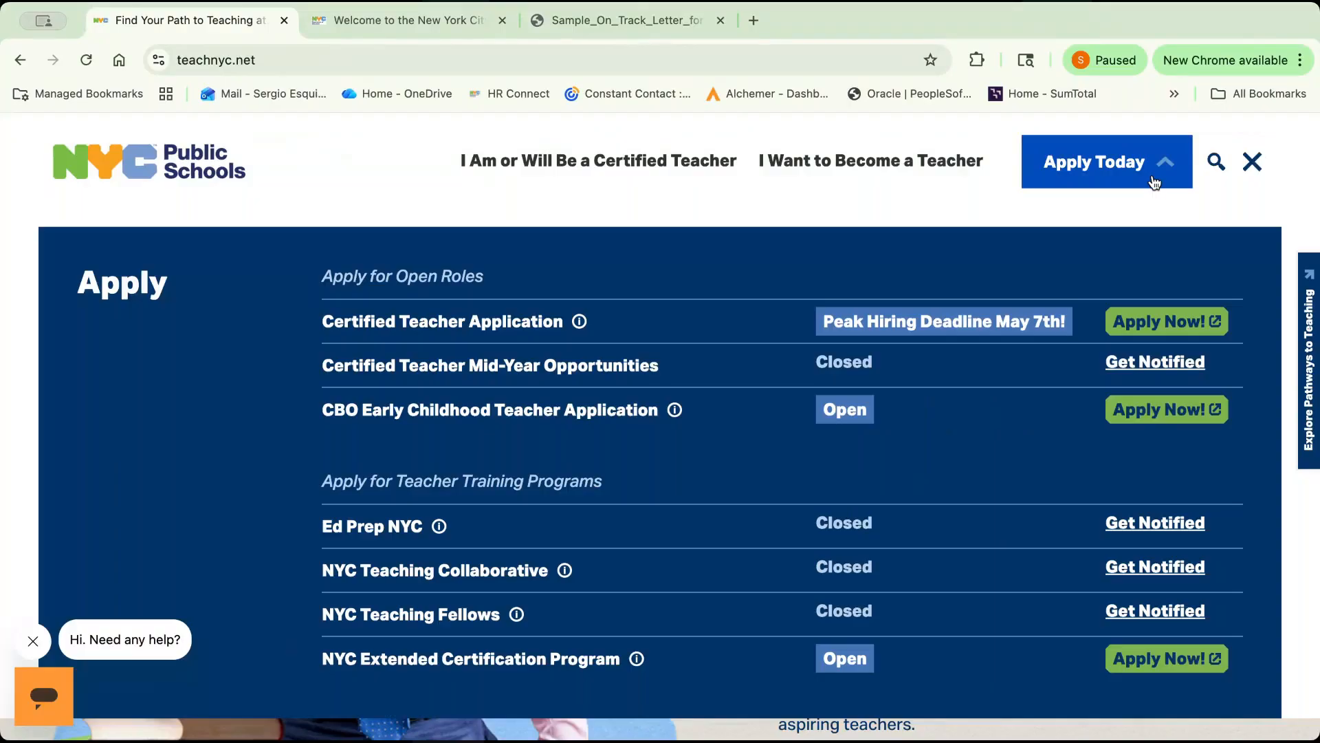
pyautogui.click(1174, 337)
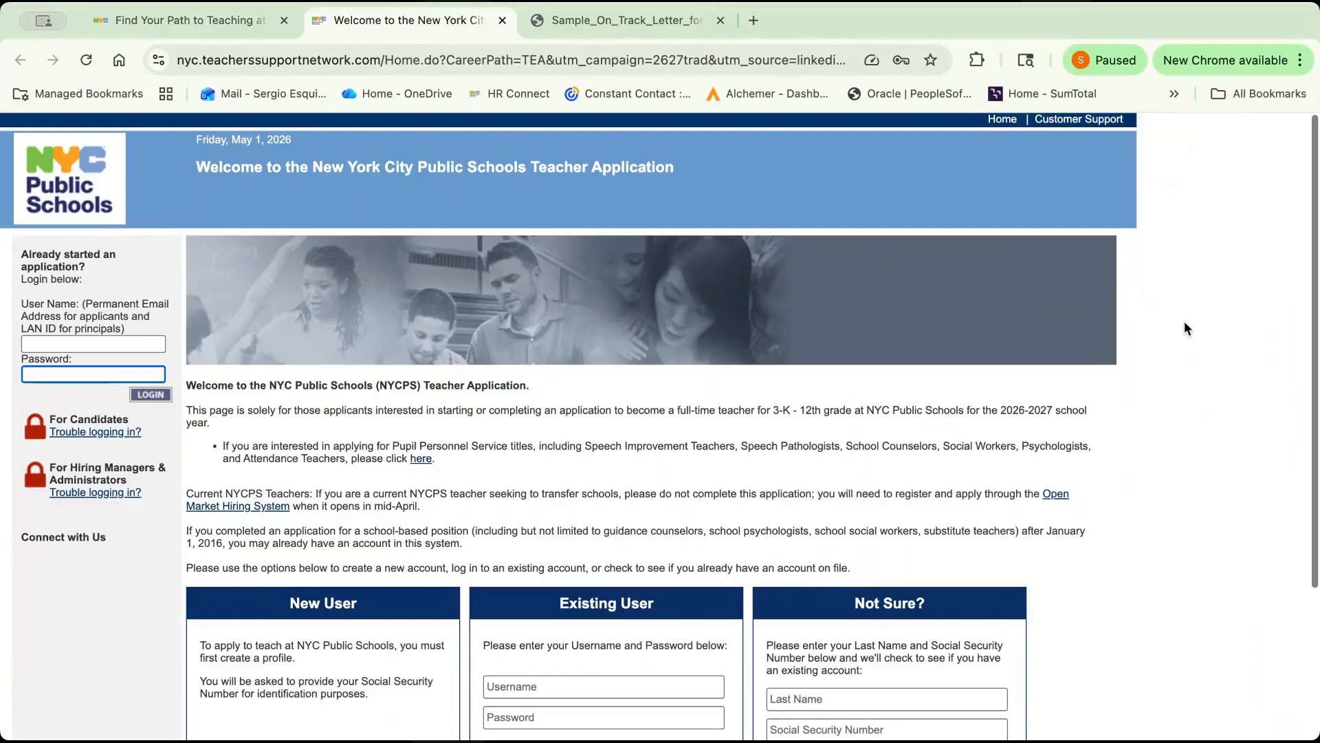
pyautogui.scroll(-3, 1184, 320)
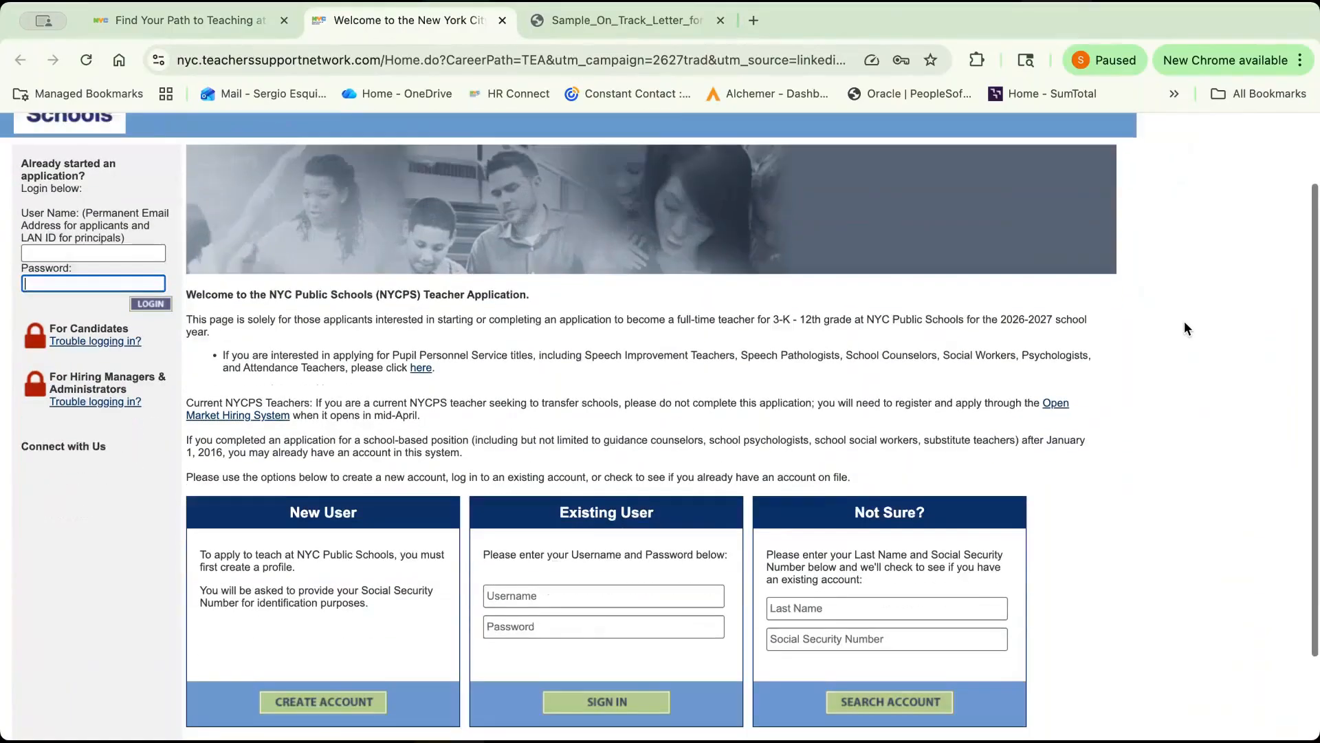
pyautogui.scroll(-2, 1183, 320)
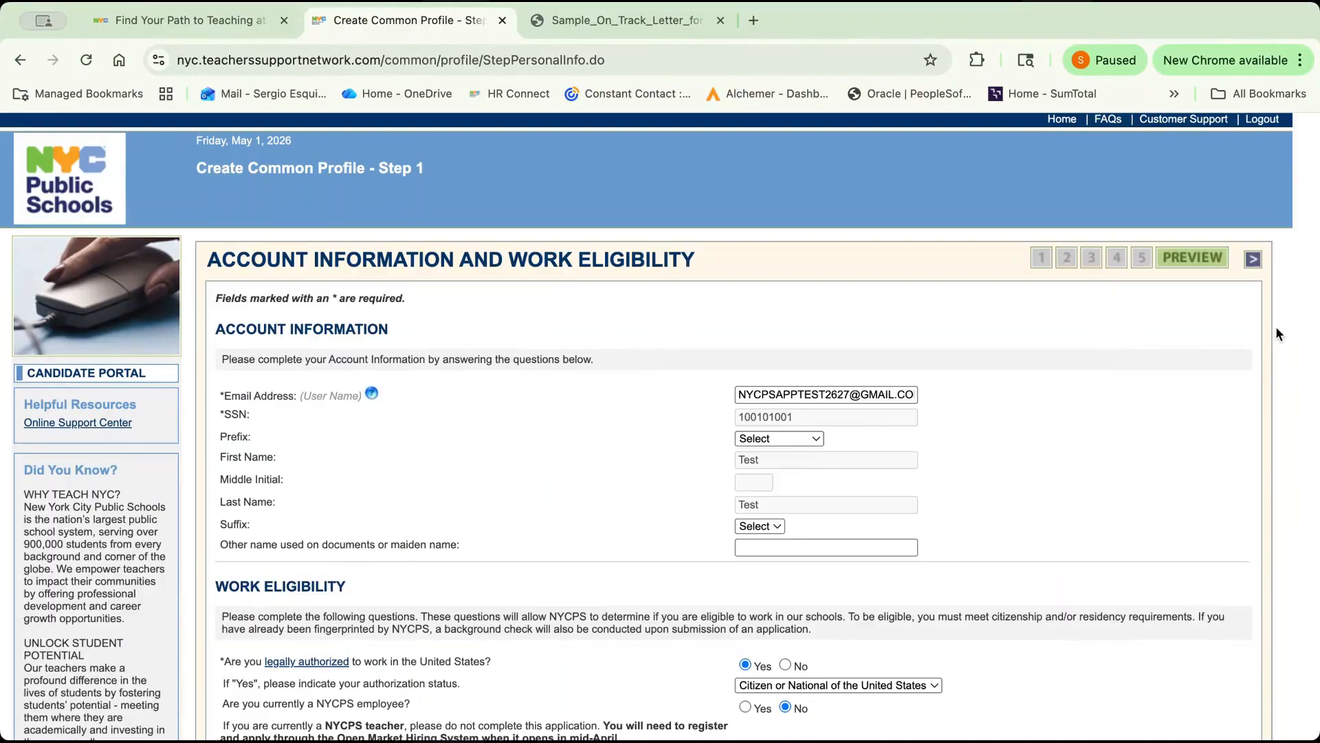
# Review and save the account information and work eligibility page, and open the undergraduate degree entry for editing.
pyautogui.scroll(-1, 1276, 329)
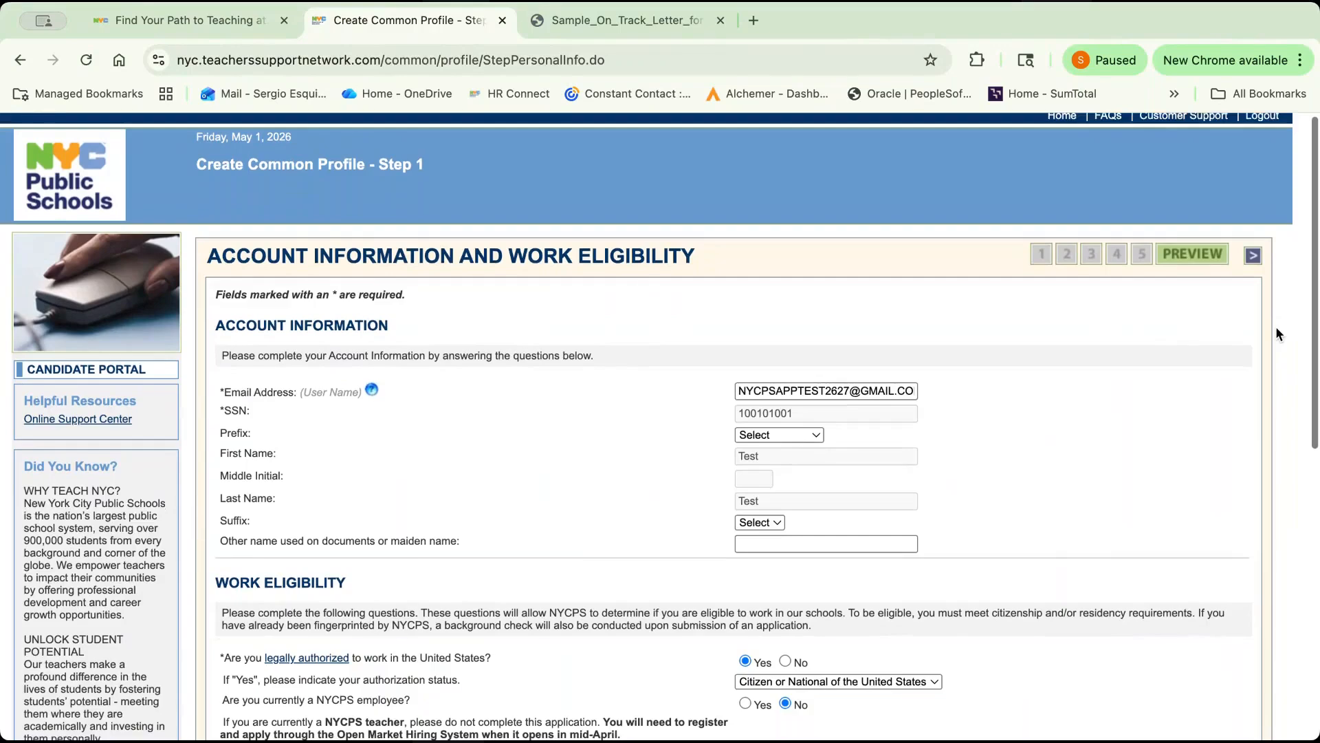
pyautogui.scroll(-2, 1276, 333)
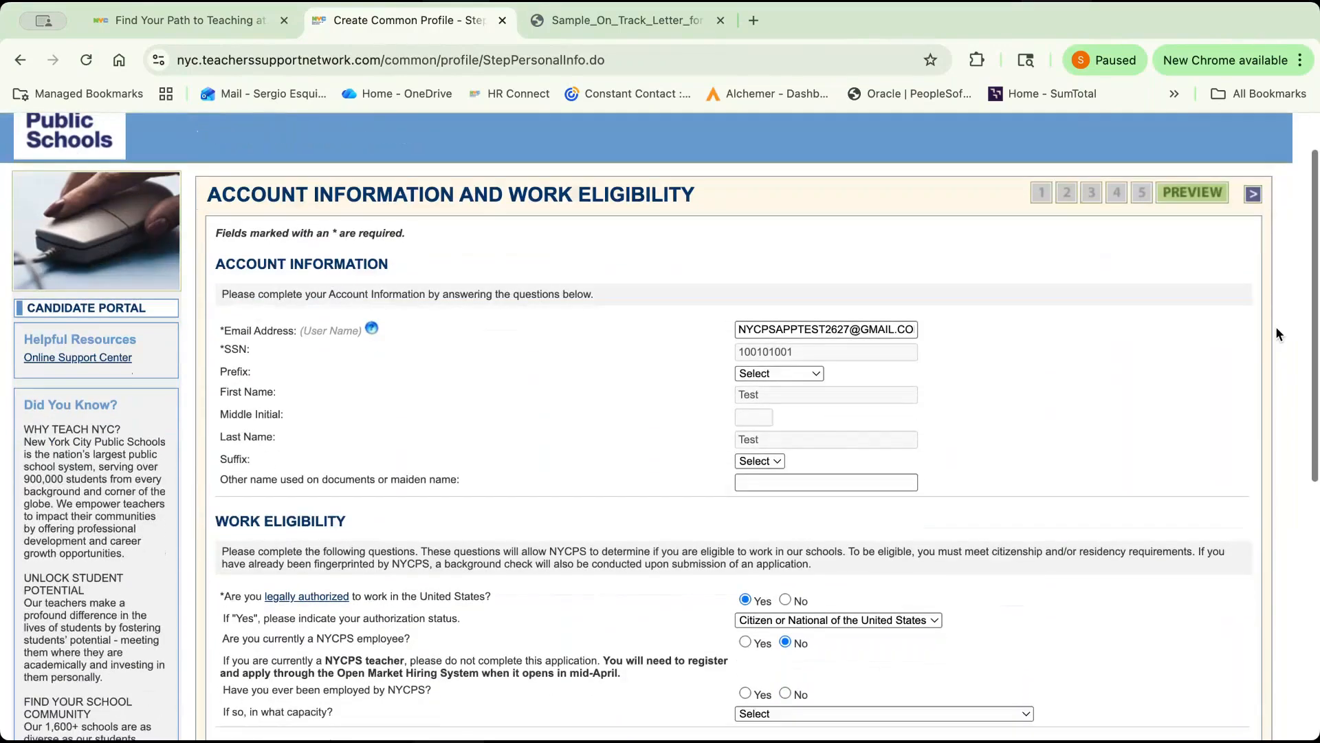
pyautogui.scroll(-2, 1276, 333)
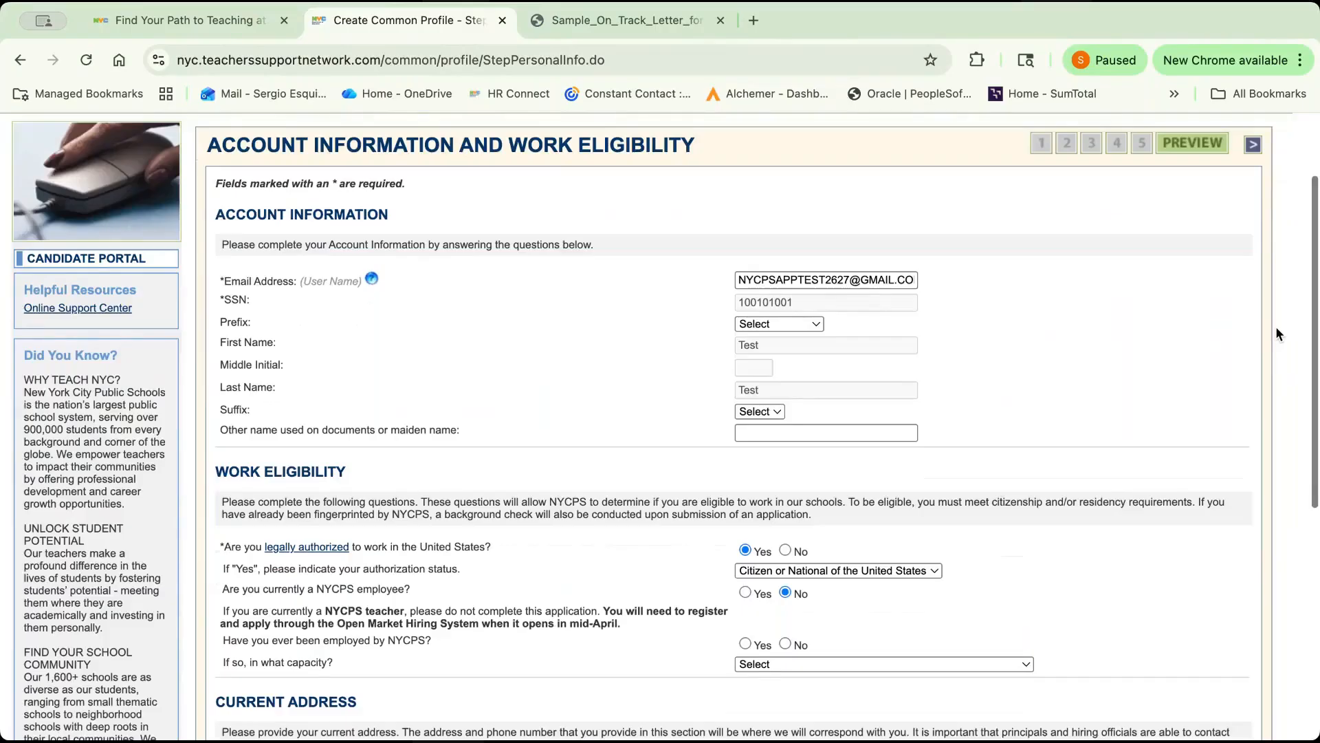
pyautogui.scroll(-3, 1276, 330)
pyautogui.scroll(-5, 1277, 334)
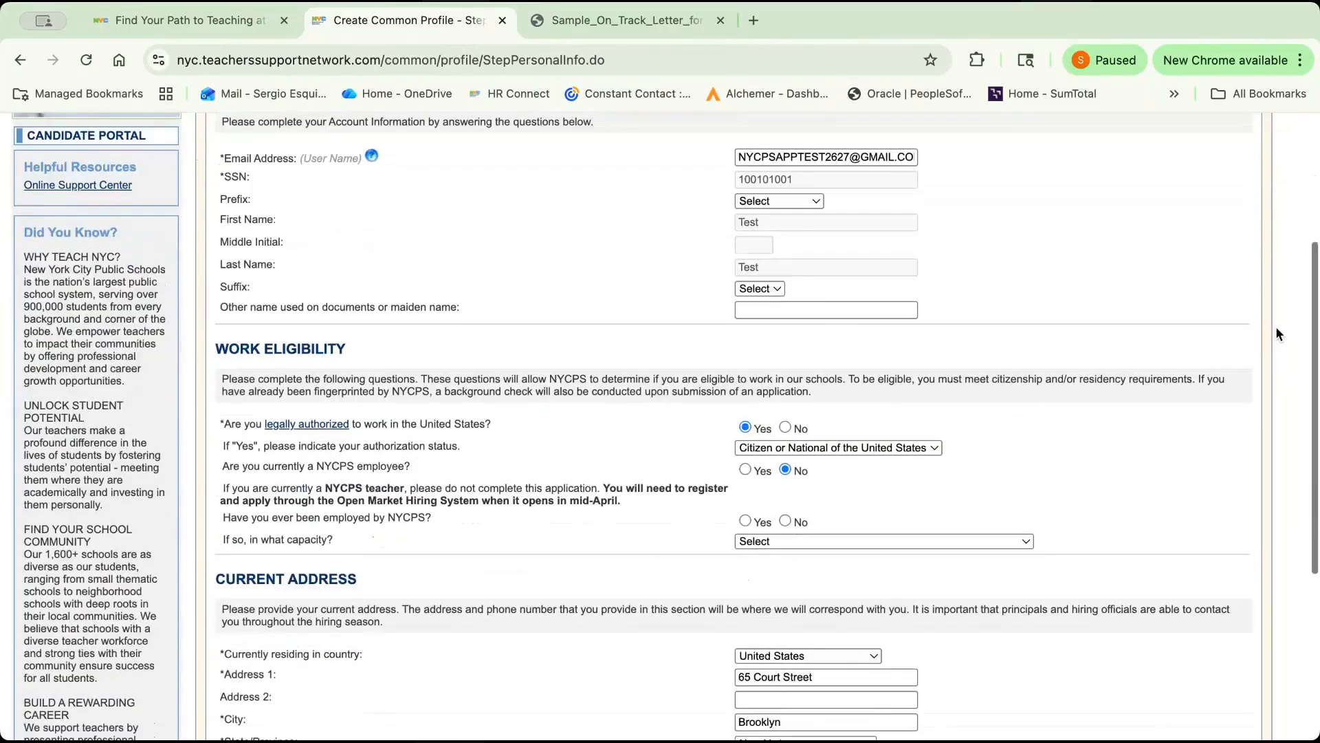
pyautogui.scroll(-2, 1276, 333)
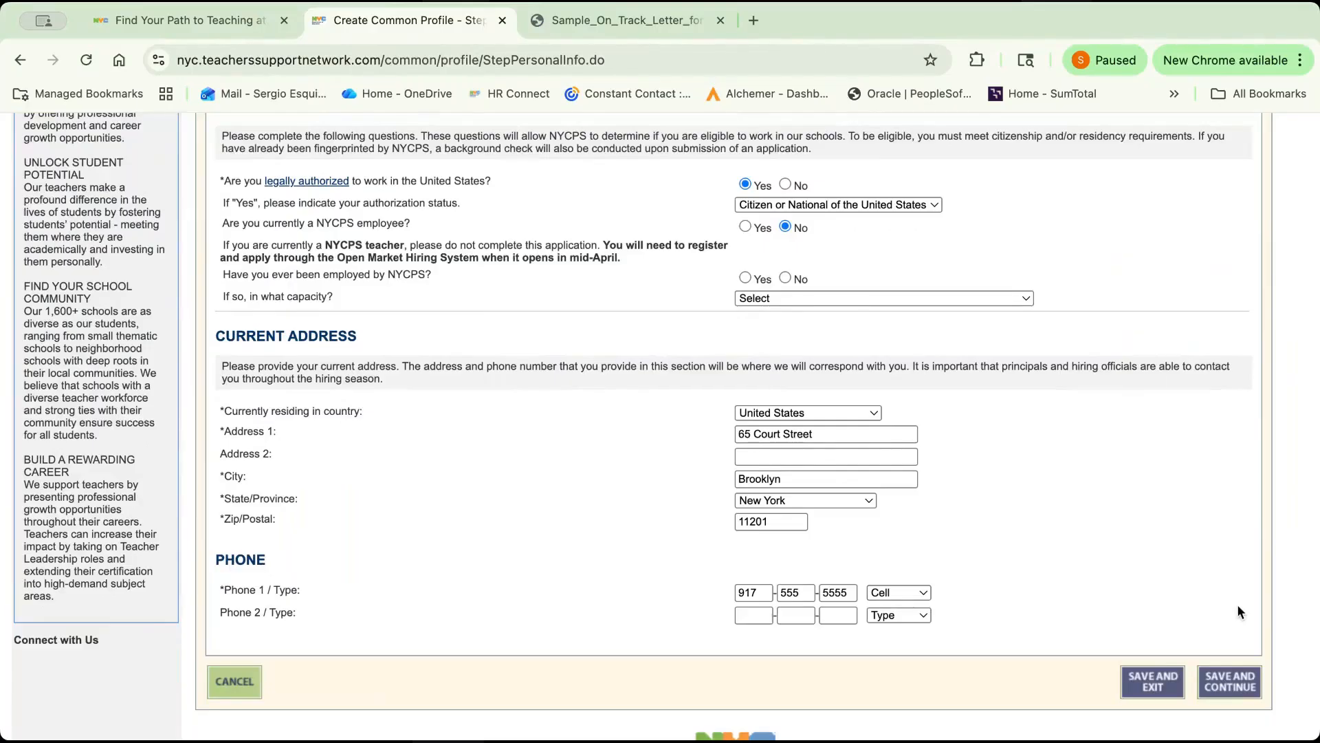
pyautogui.click(1234, 681)
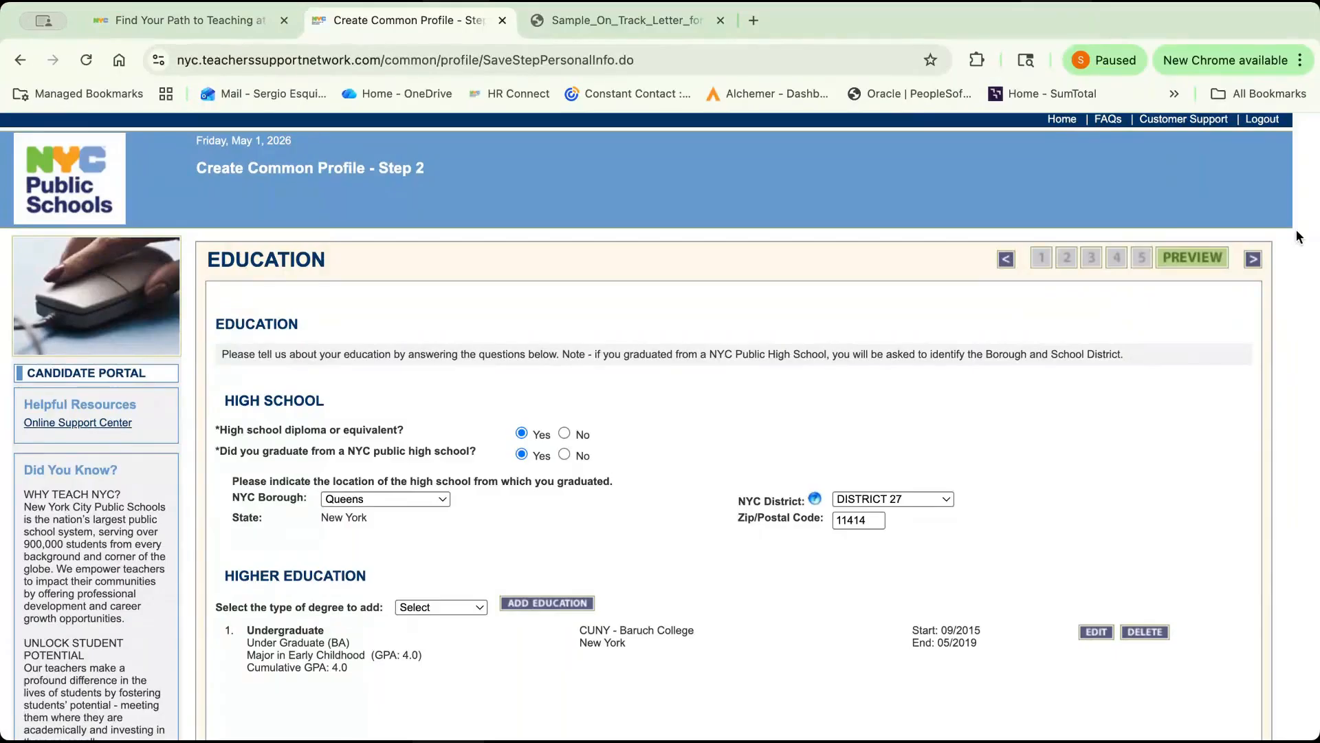
pyautogui.click(1098, 631)
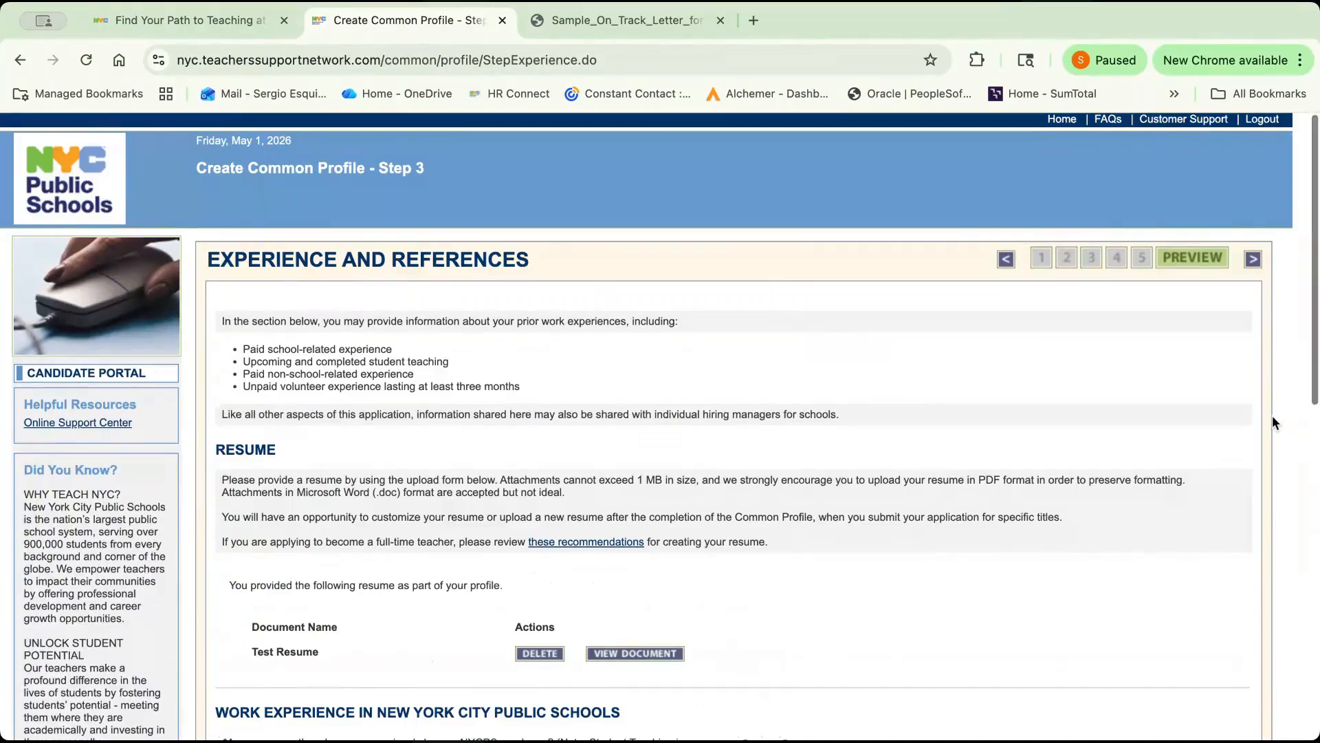
# Review the Experience and References page, and open and save the Student Teacher experience entry.
pyautogui.scroll(-3, 1272, 421)
pyautogui.scroll(-3, 1272, 417)
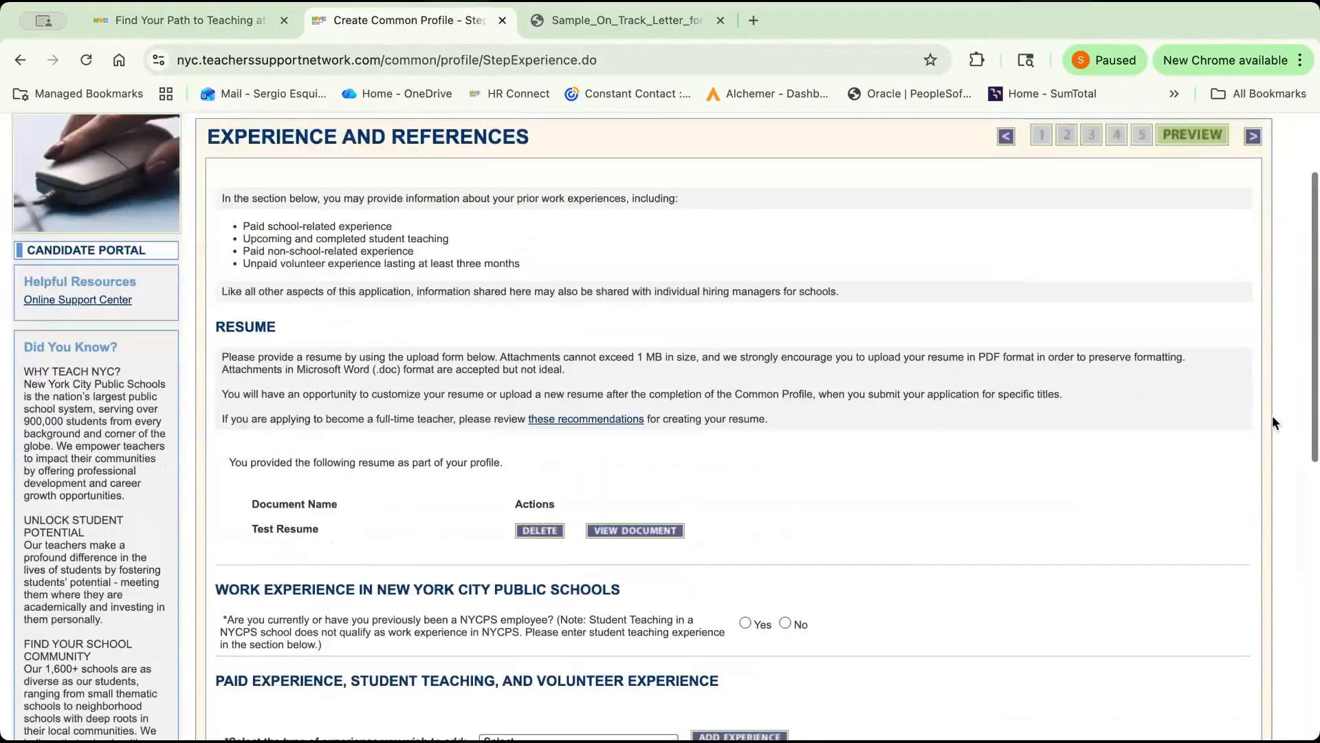
pyautogui.scroll(-5, 1272, 416)
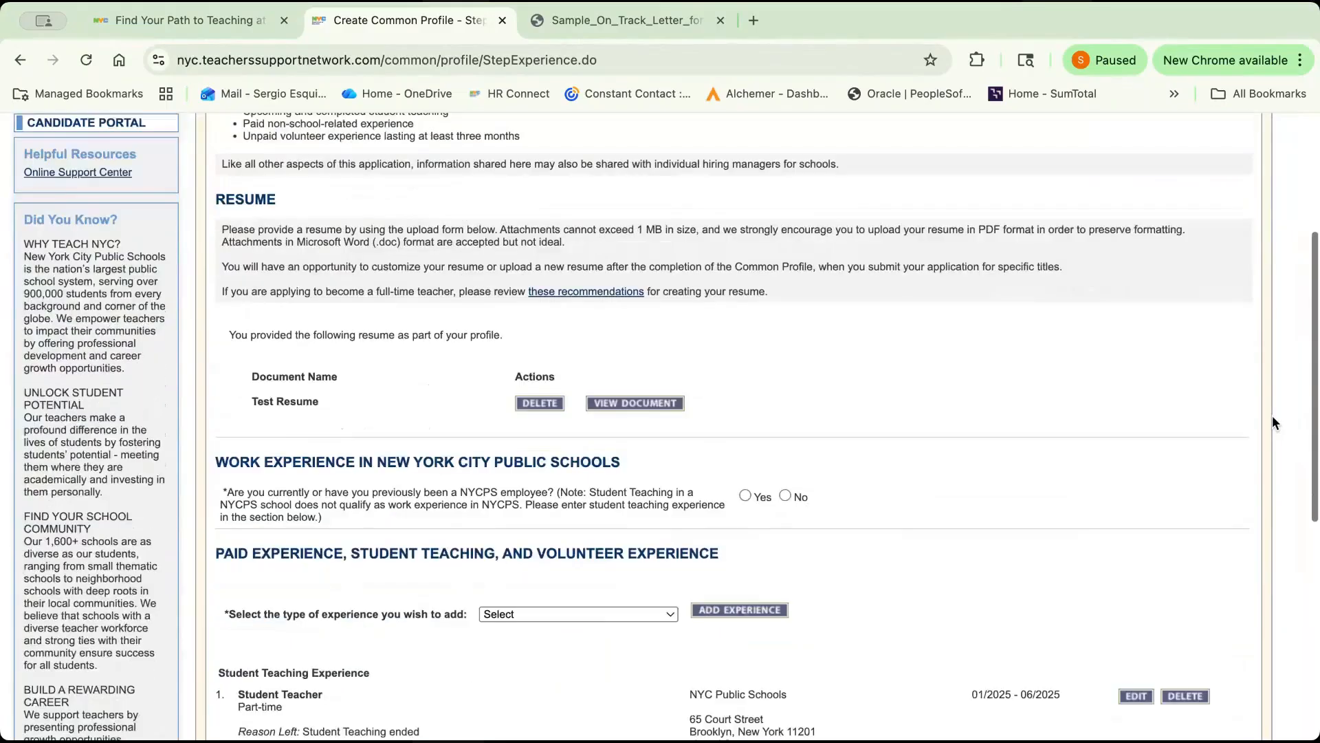
pyautogui.scroll(-1, 1272, 416)
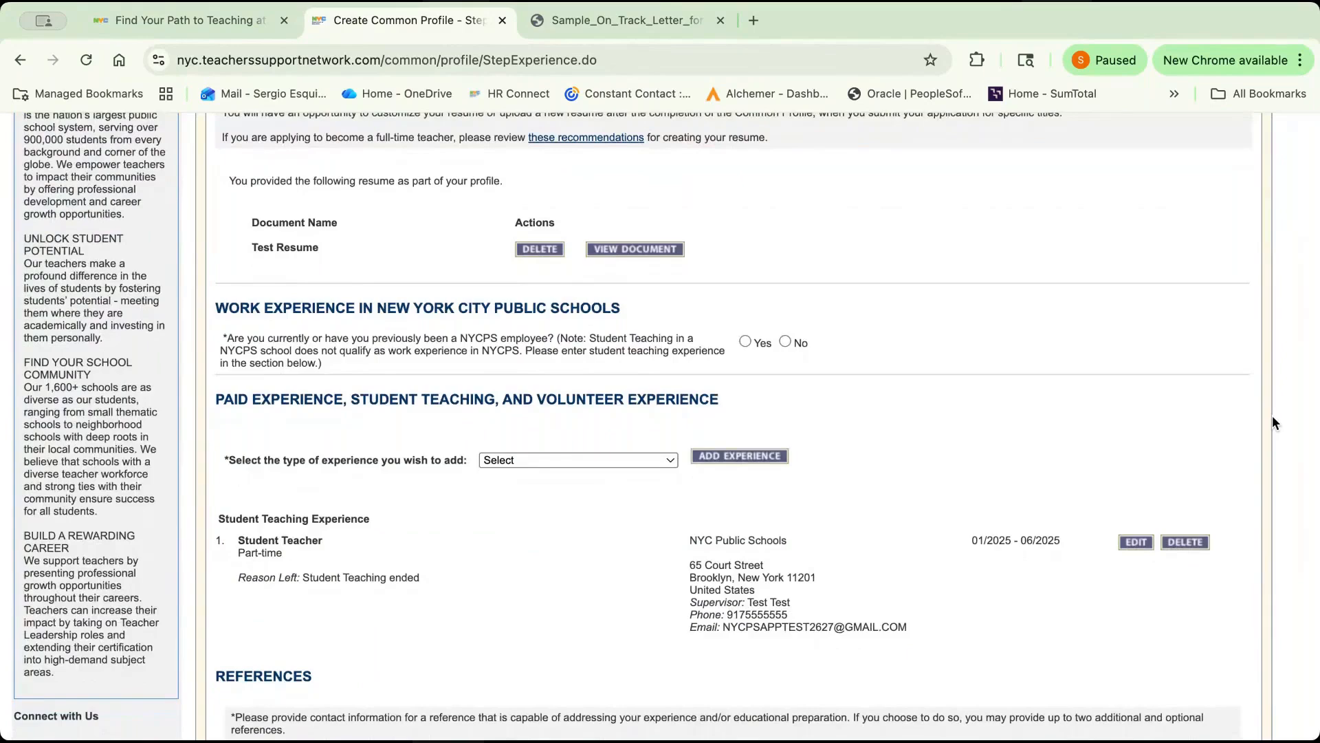
pyautogui.click(1135, 543)
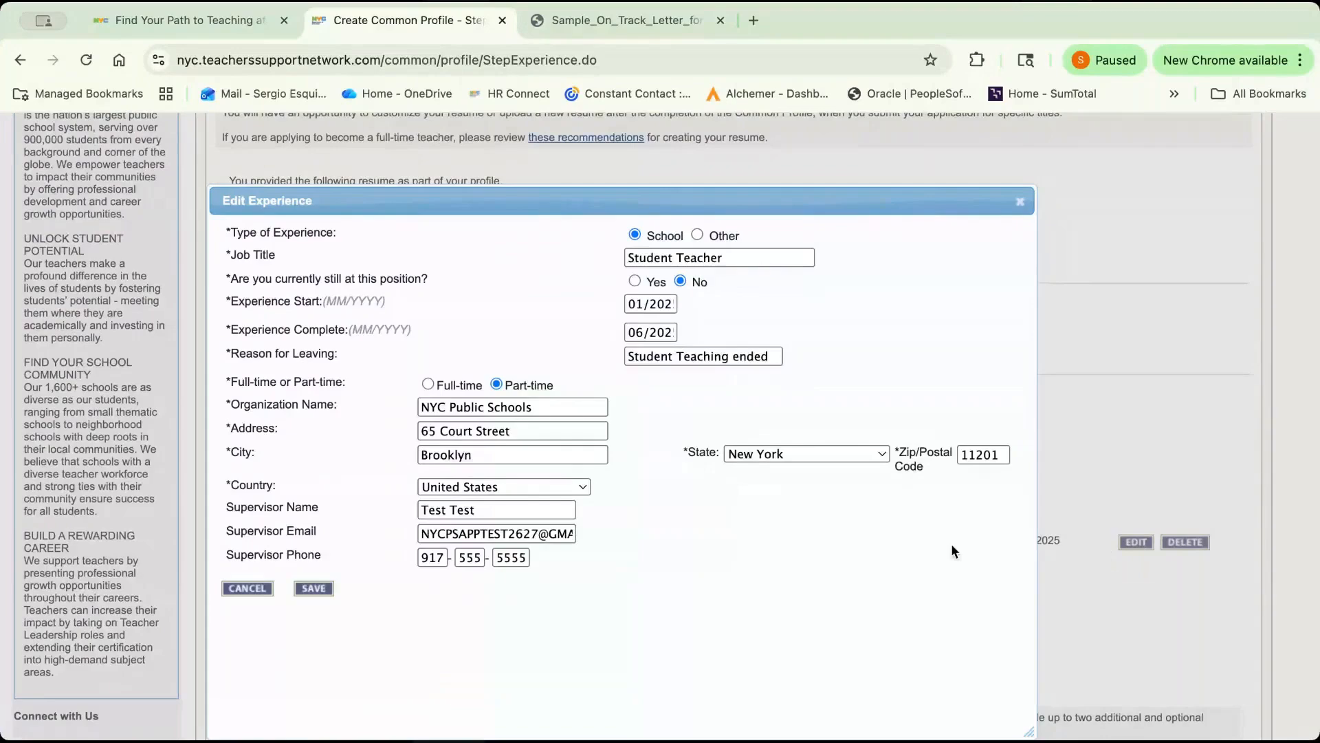
pyautogui.click(314, 589)
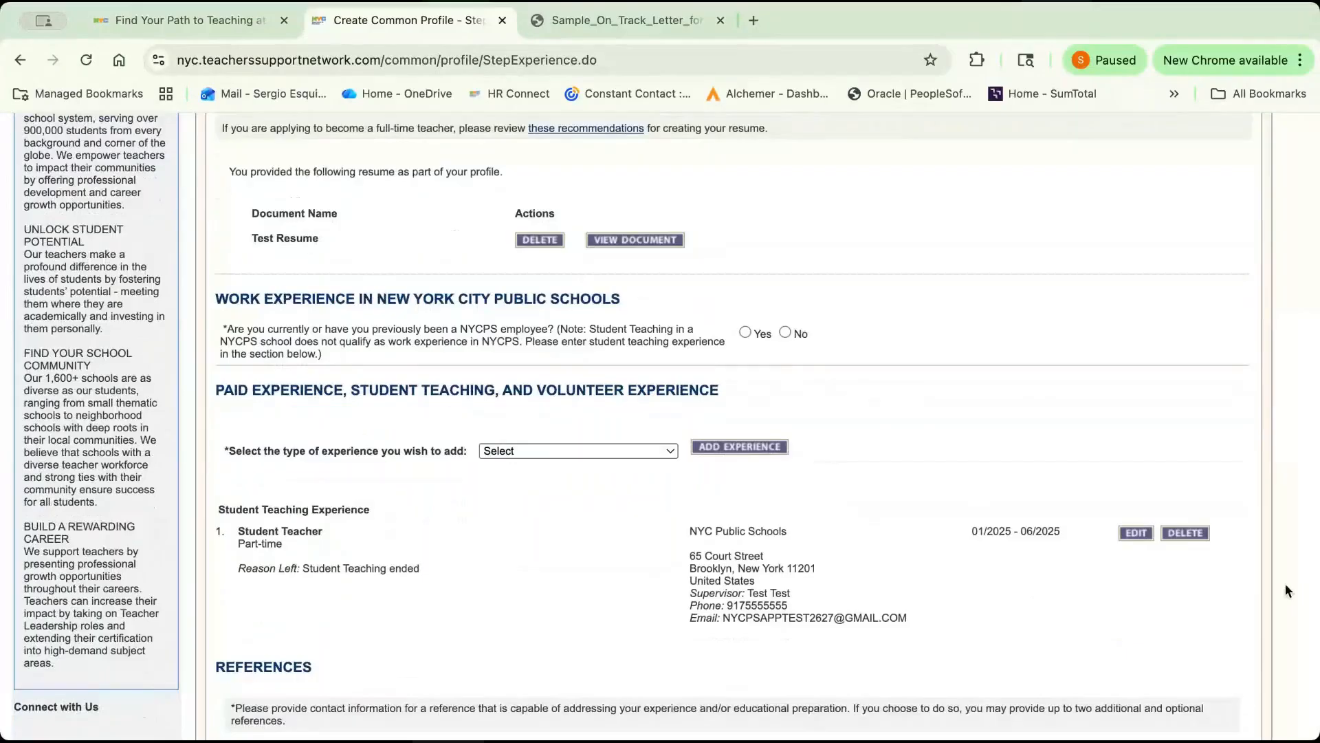
# Open the existing reference entry for review, and save the Experience and References page to continue.
pyautogui.scroll(-1, 1288, 590)
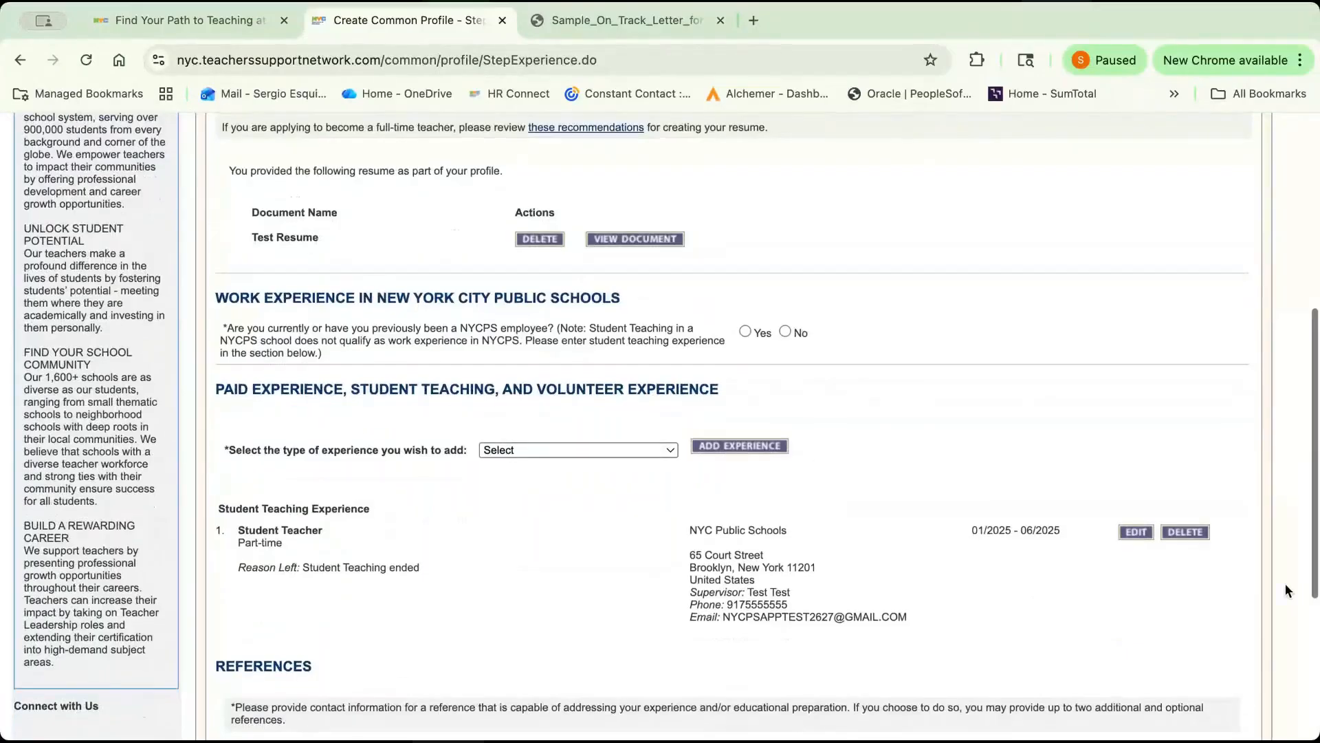
pyautogui.scroll(-3, 1287, 590)
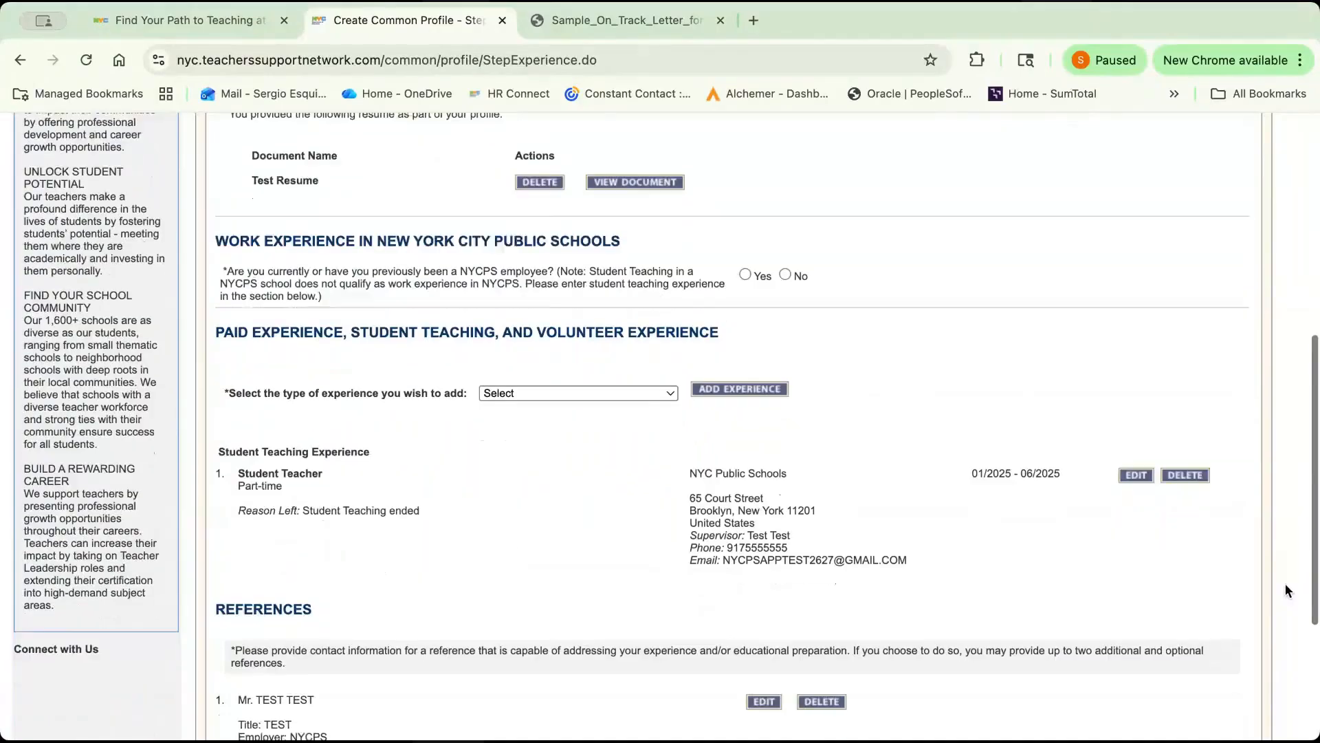
pyautogui.scroll(-3, 1286, 585)
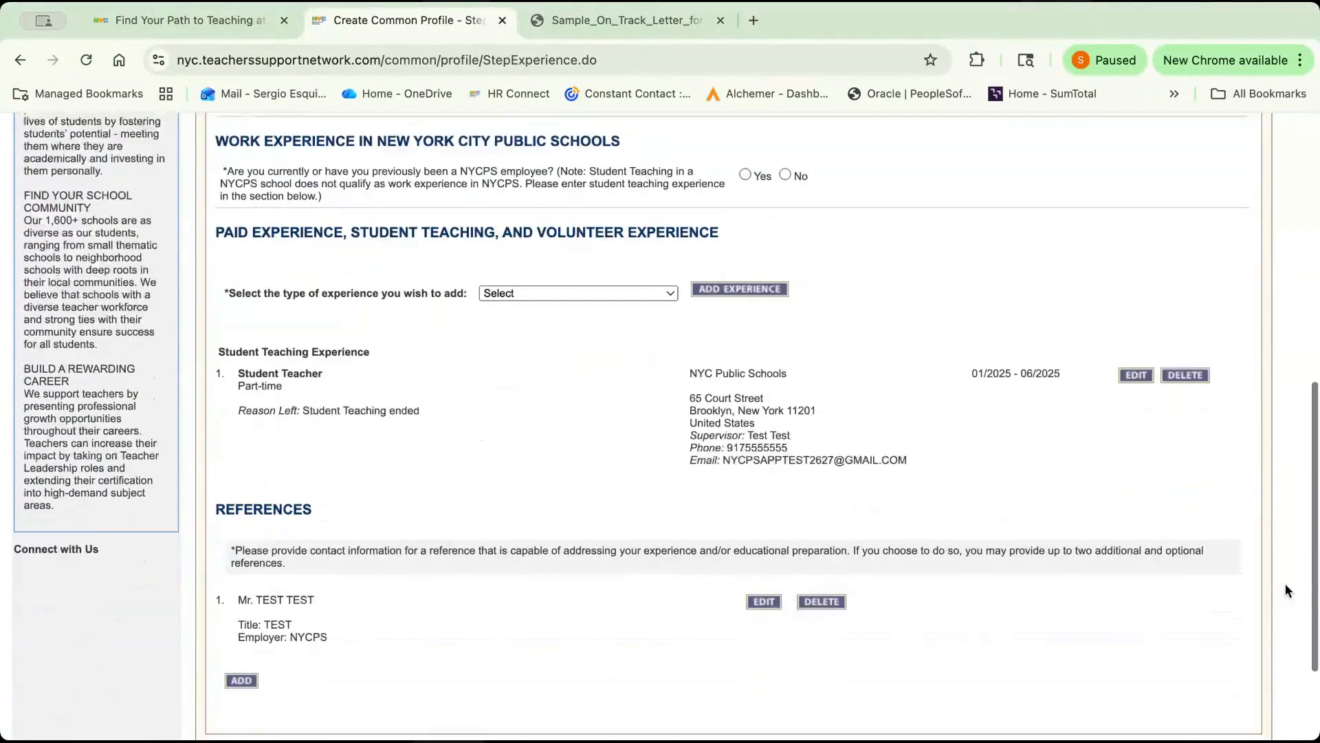
pyautogui.scroll(-1, 1288, 590)
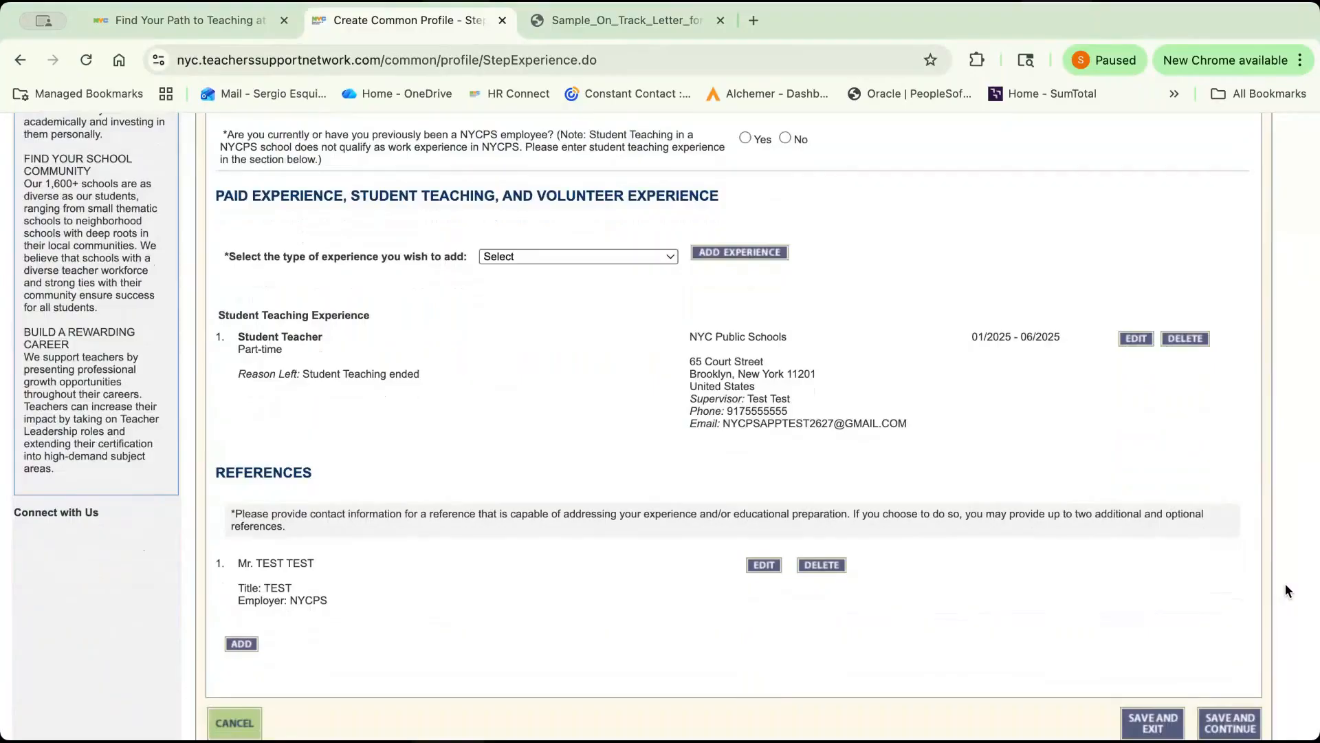
pyautogui.click(764, 565)
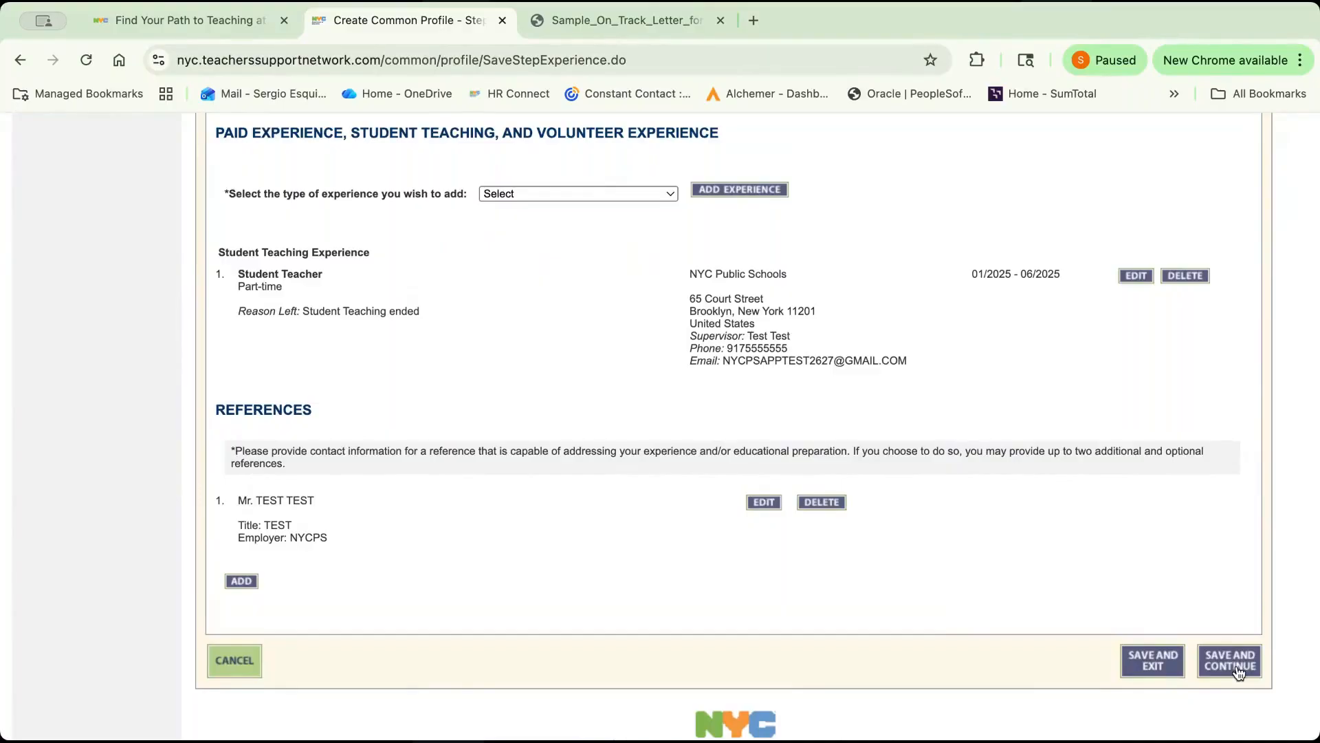
pyautogui.click(1239, 672)
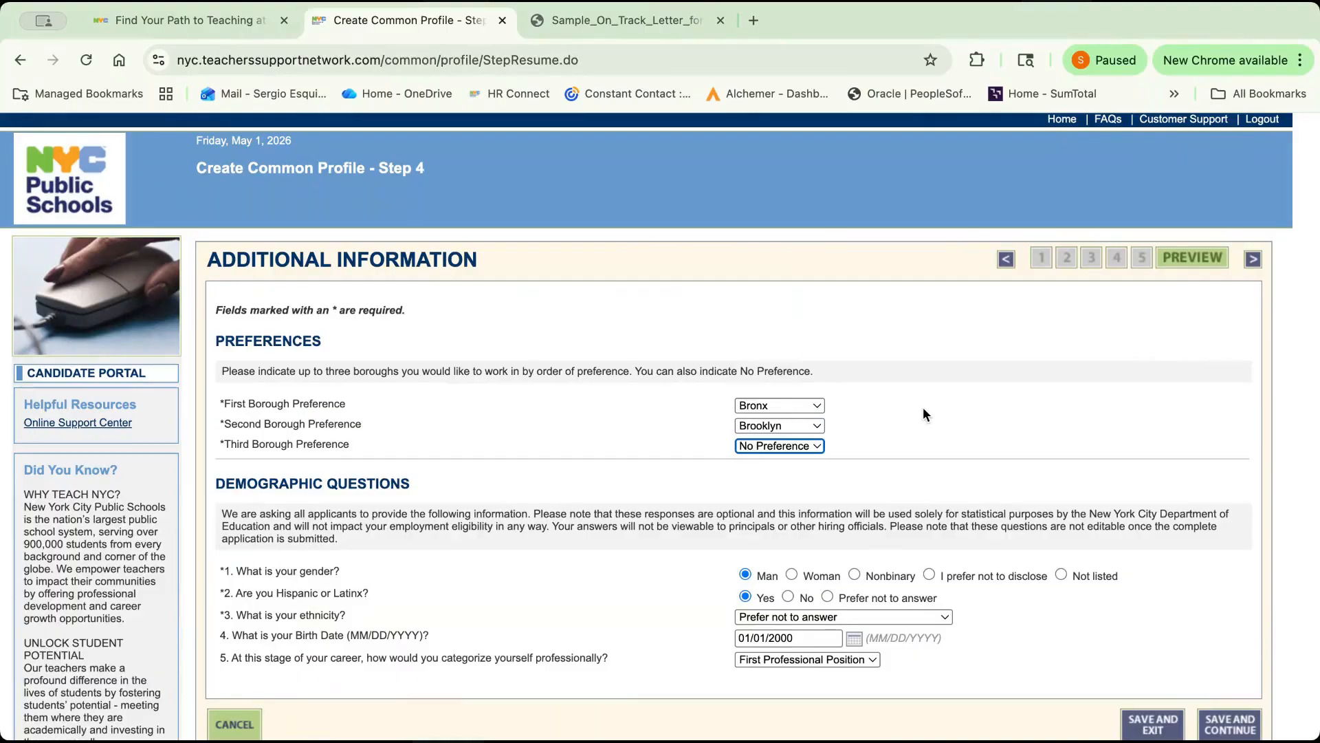
# Complete the Common Profile by saving the additional information and submitting the release statement, and proceed to the Teacher Application.
pyautogui.click(1229, 724)
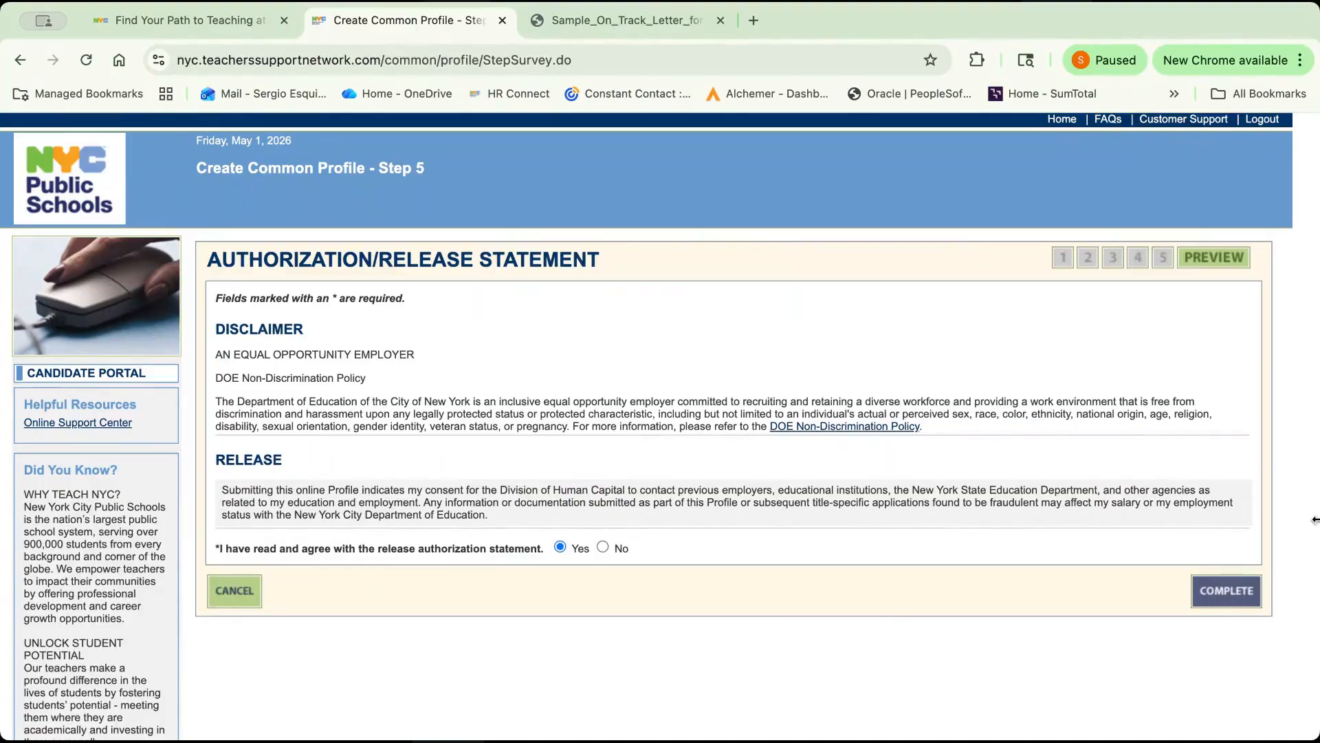
pyautogui.click(1230, 591)
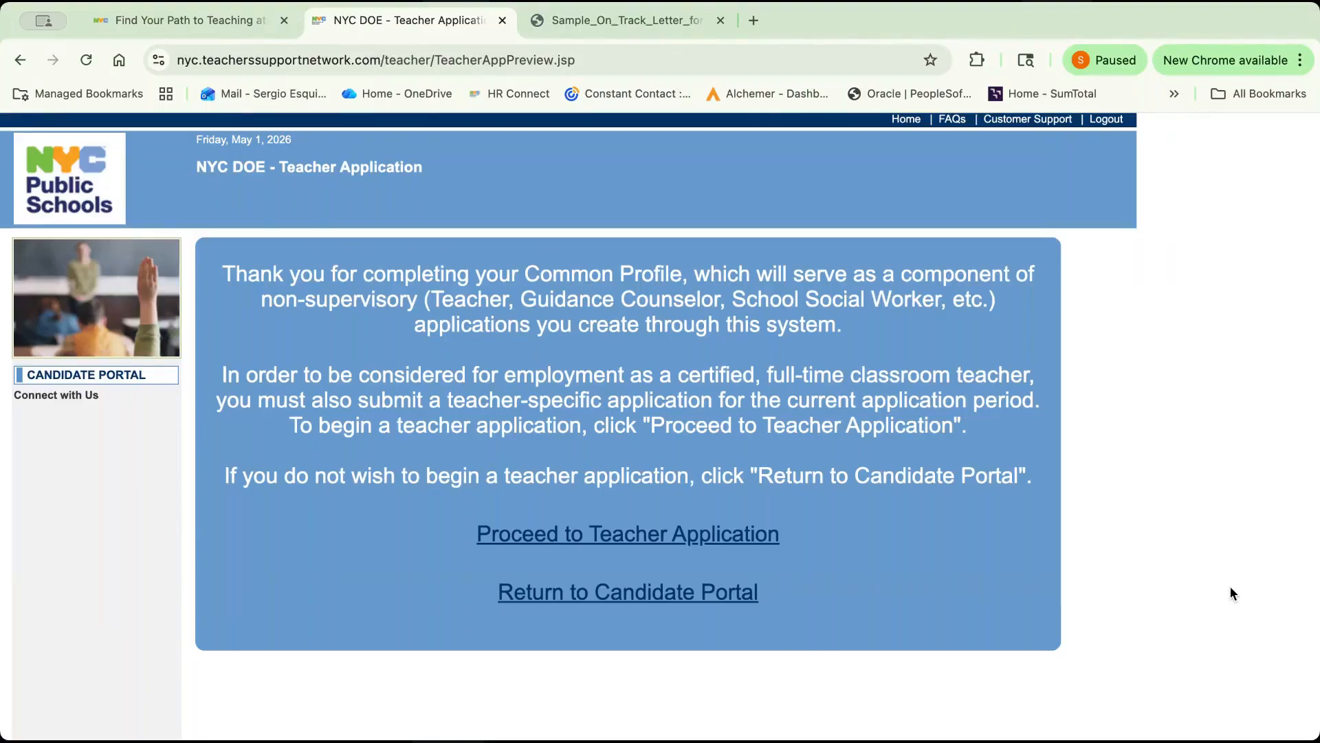
pyautogui.click(722, 535)
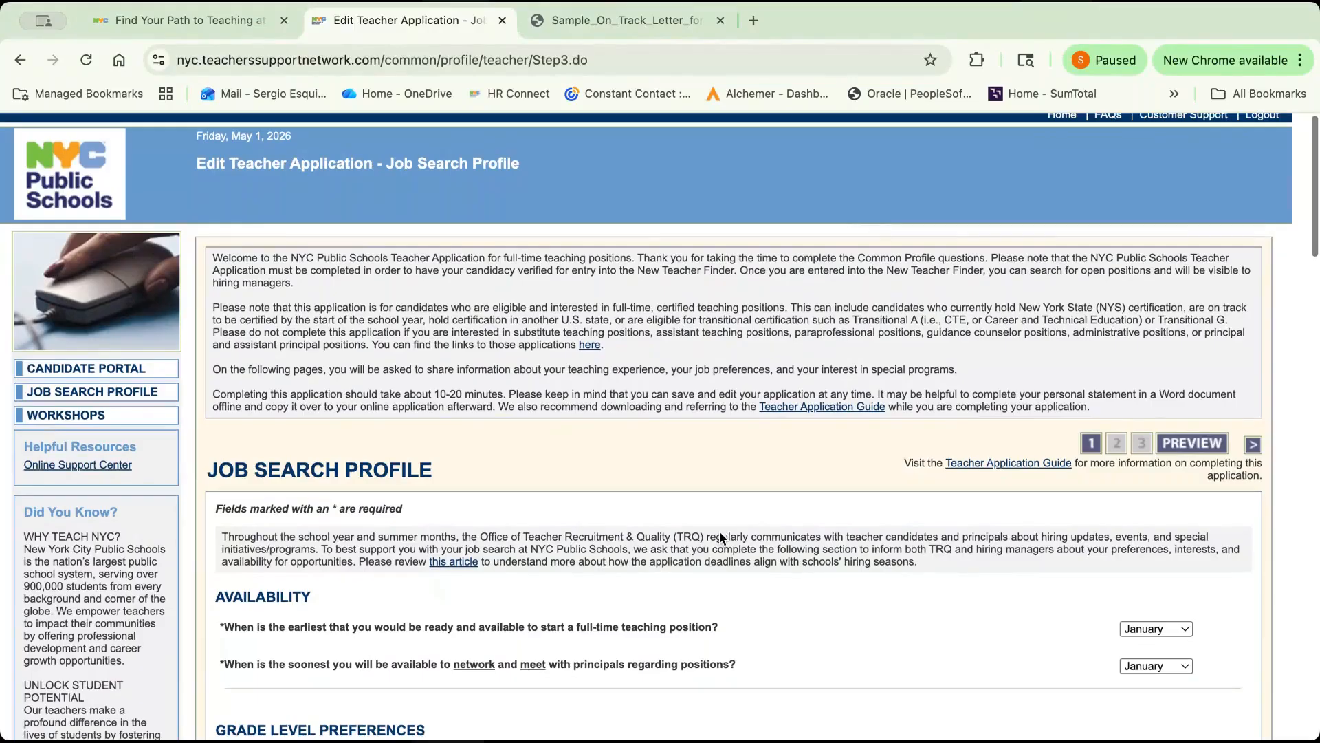
# Review the Job Search Profile's availability, grade level, geographic preference, student teacher survey and prior teaching experience sections.
pyautogui.scroll(-2, 719, 536)
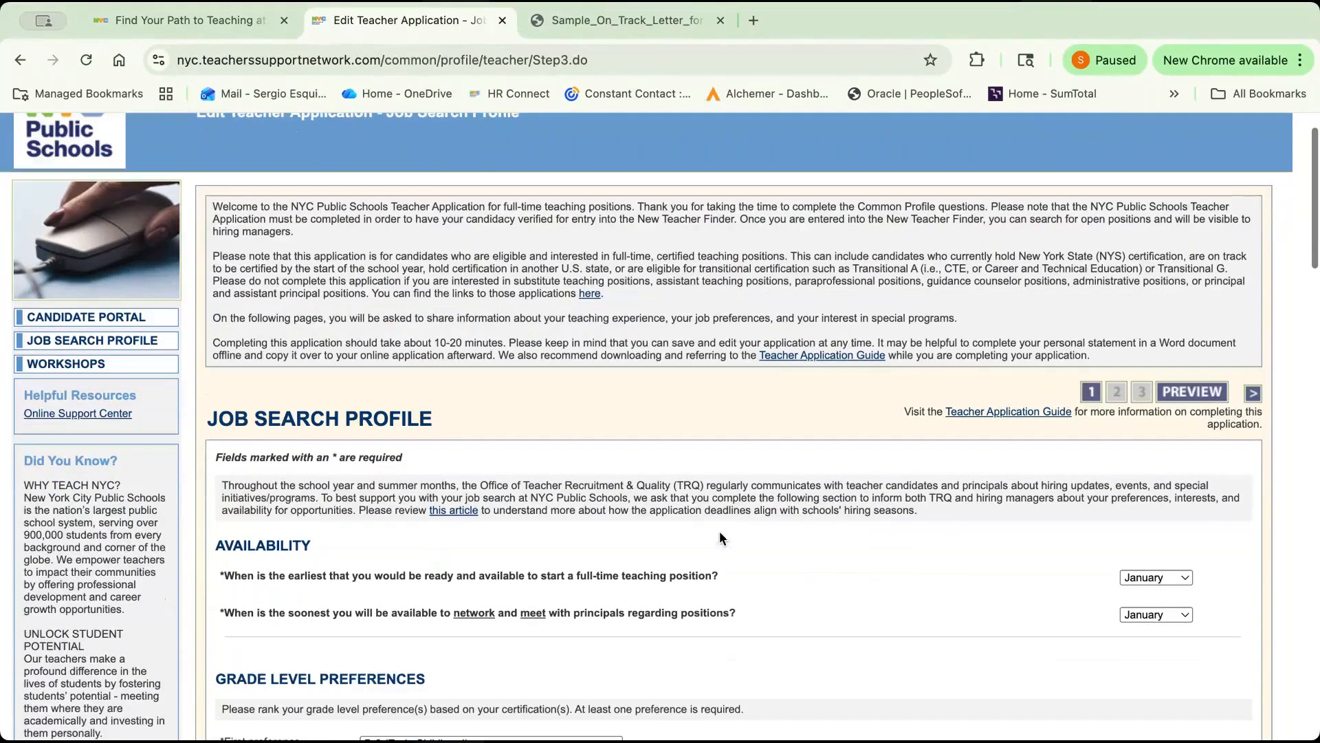
pyautogui.scroll(-5, 720, 533)
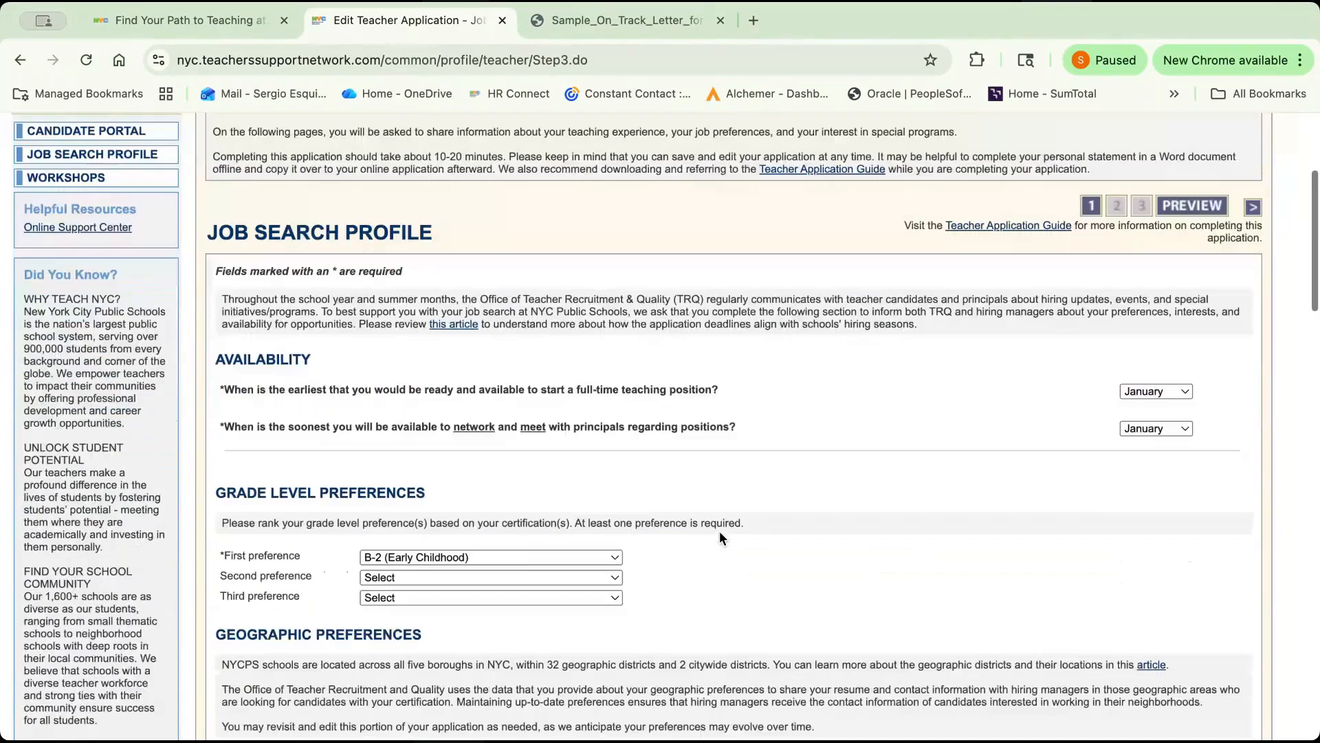
pyautogui.scroll(-1, 719, 532)
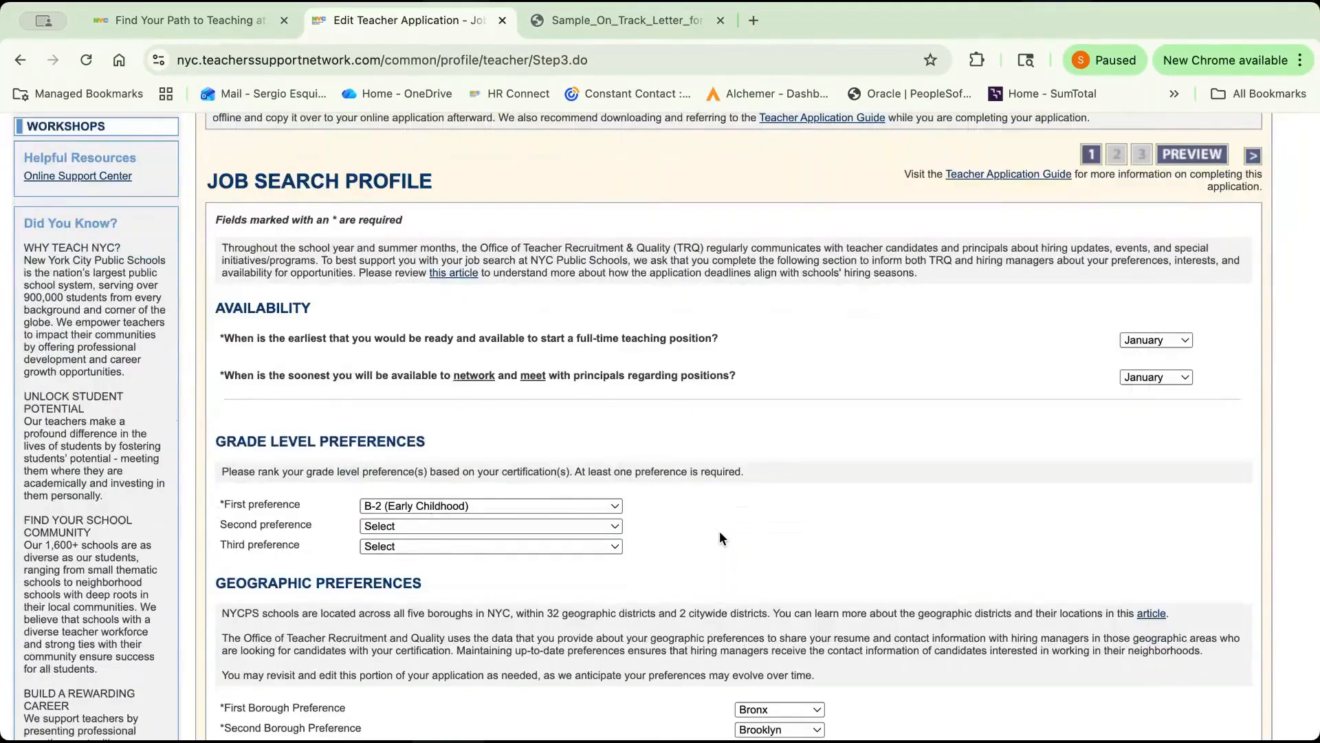
pyautogui.scroll(1, 720, 531)
pyautogui.scroll(-1, 719, 532)
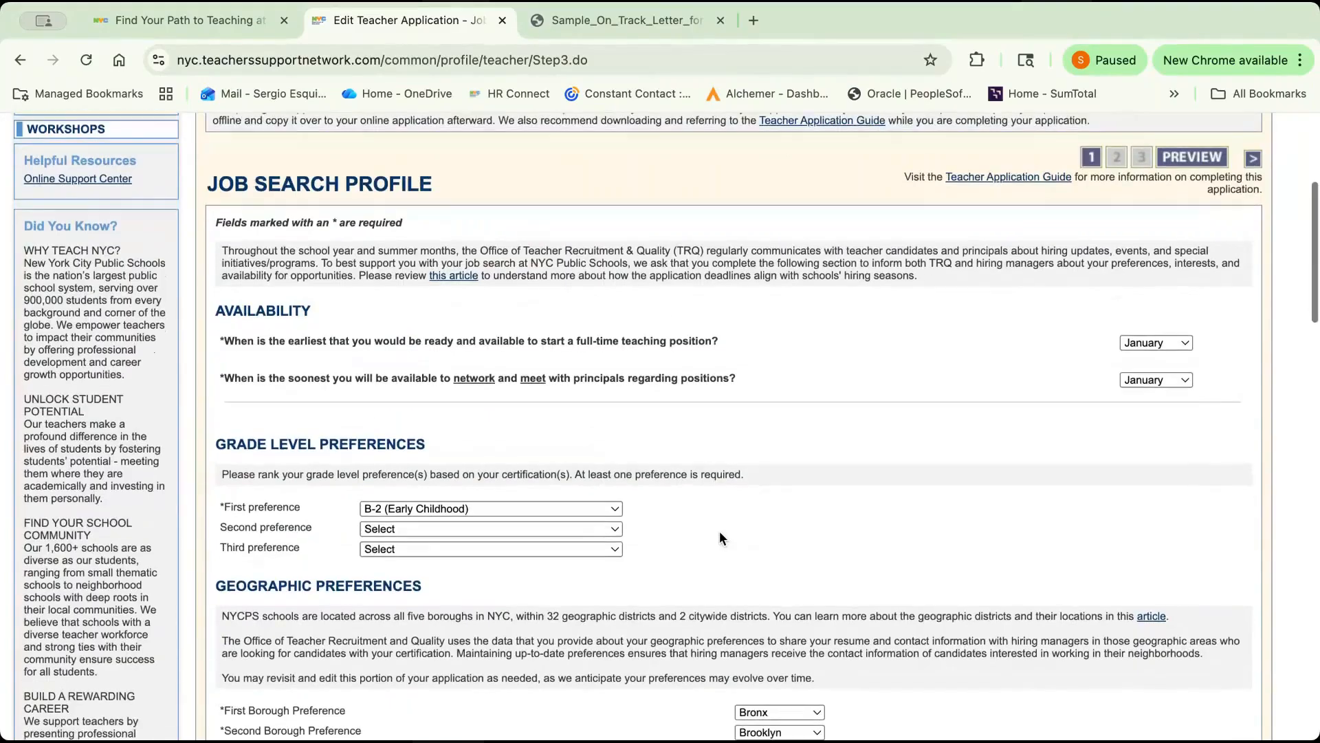
pyautogui.scroll(-2, 719, 537)
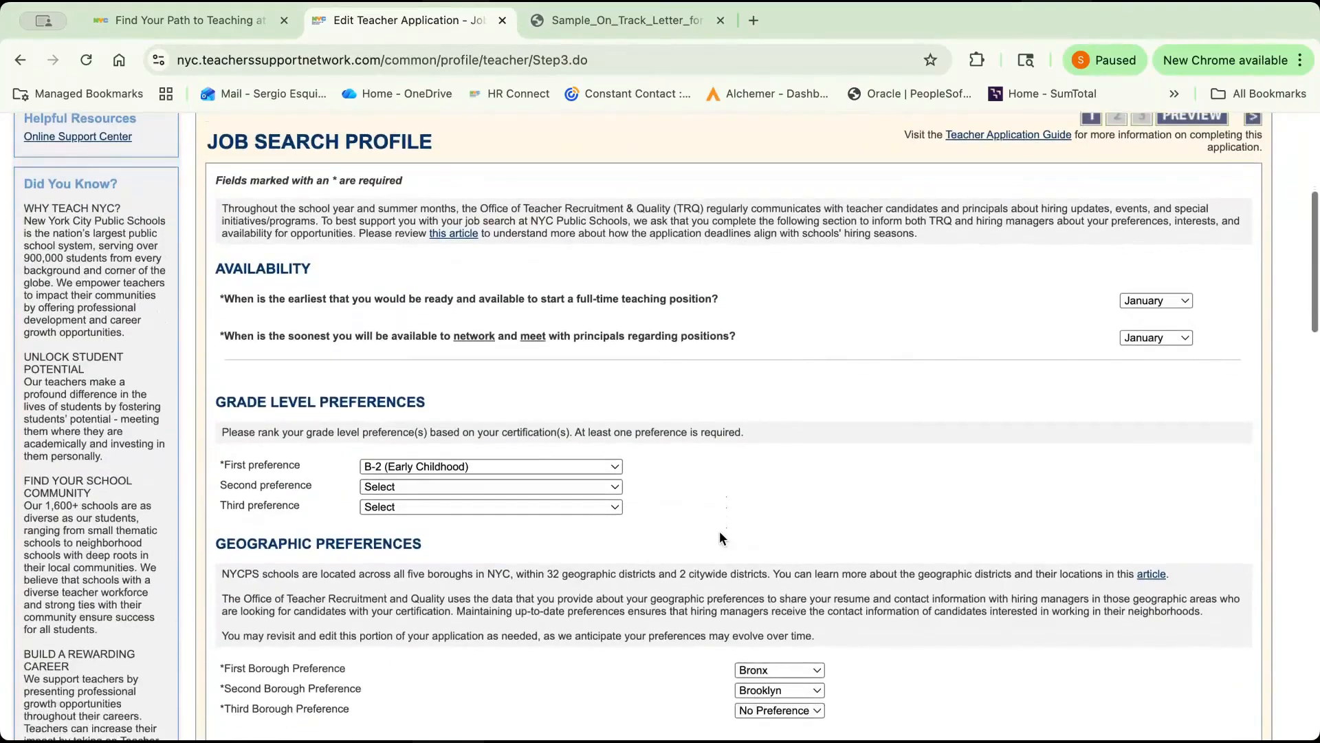
pyautogui.scroll(-10, 720, 537)
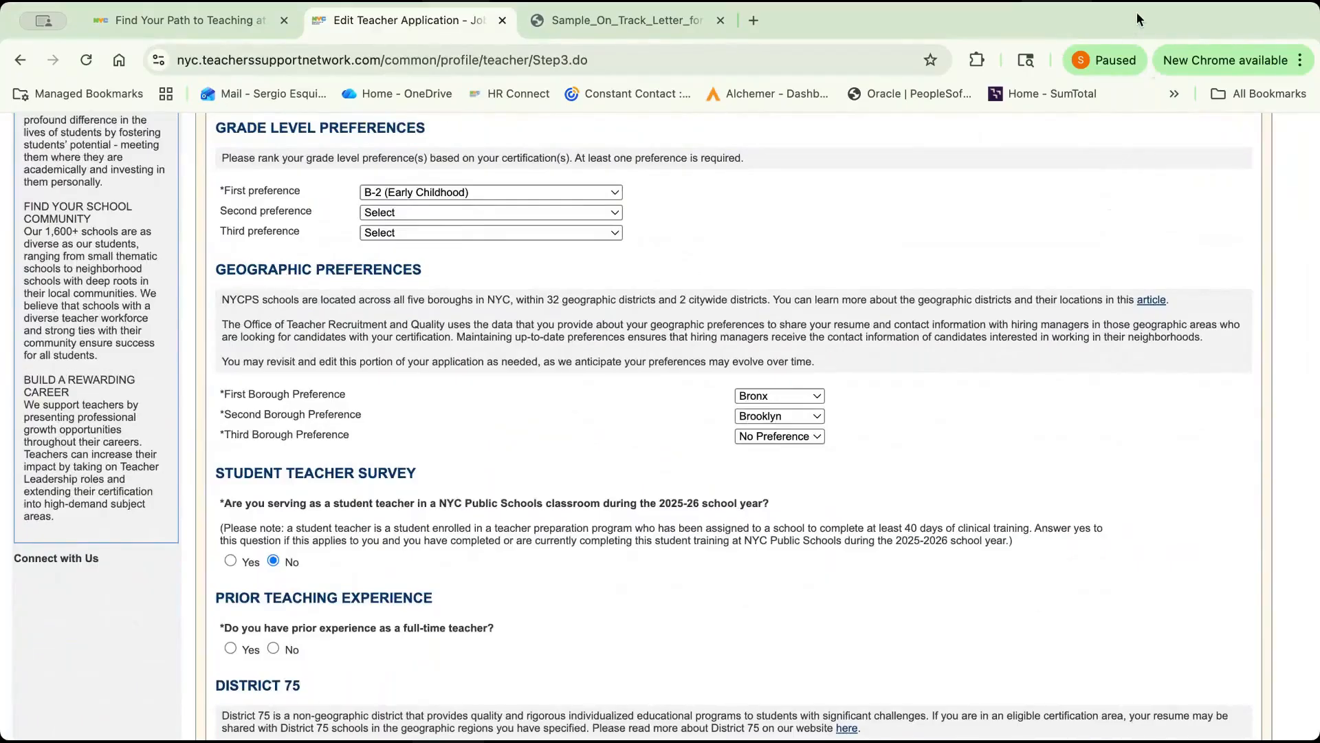
pyautogui.scroll(-1, 1121, 386)
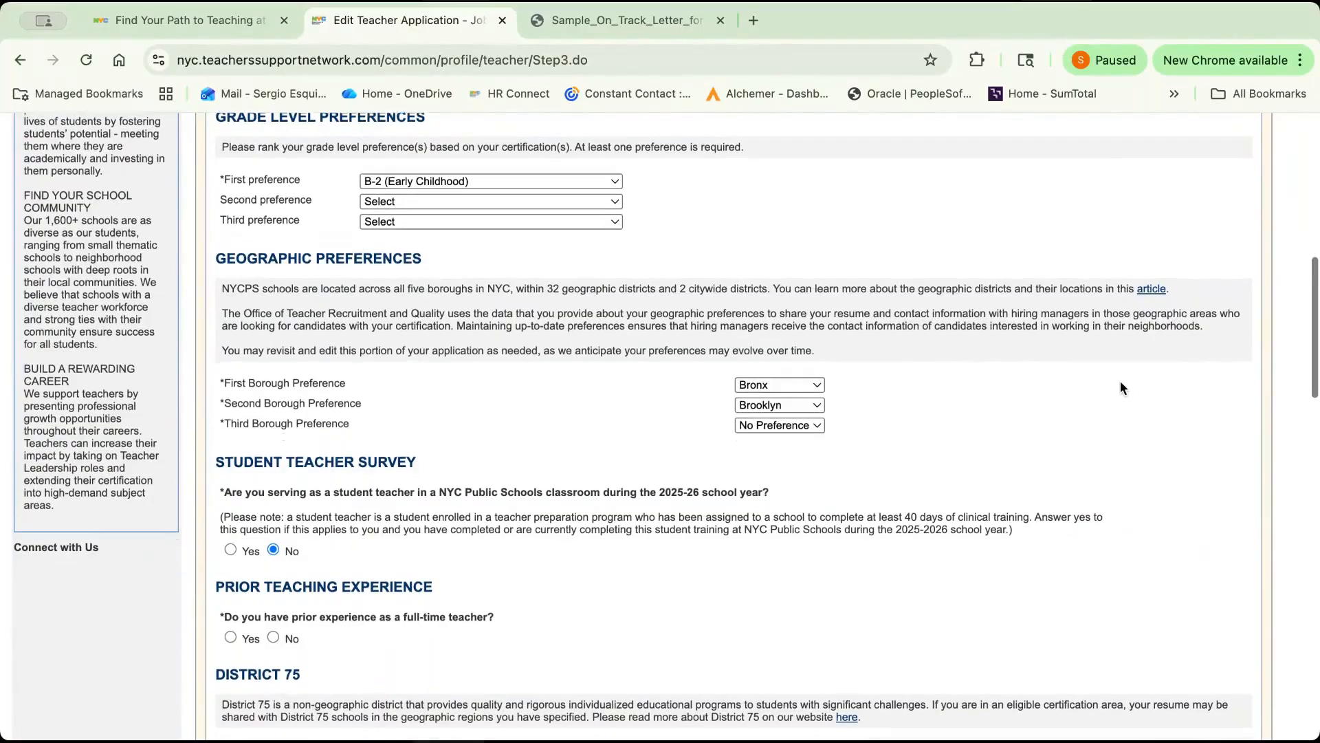
pyautogui.scroll(-2, 1121, 386)
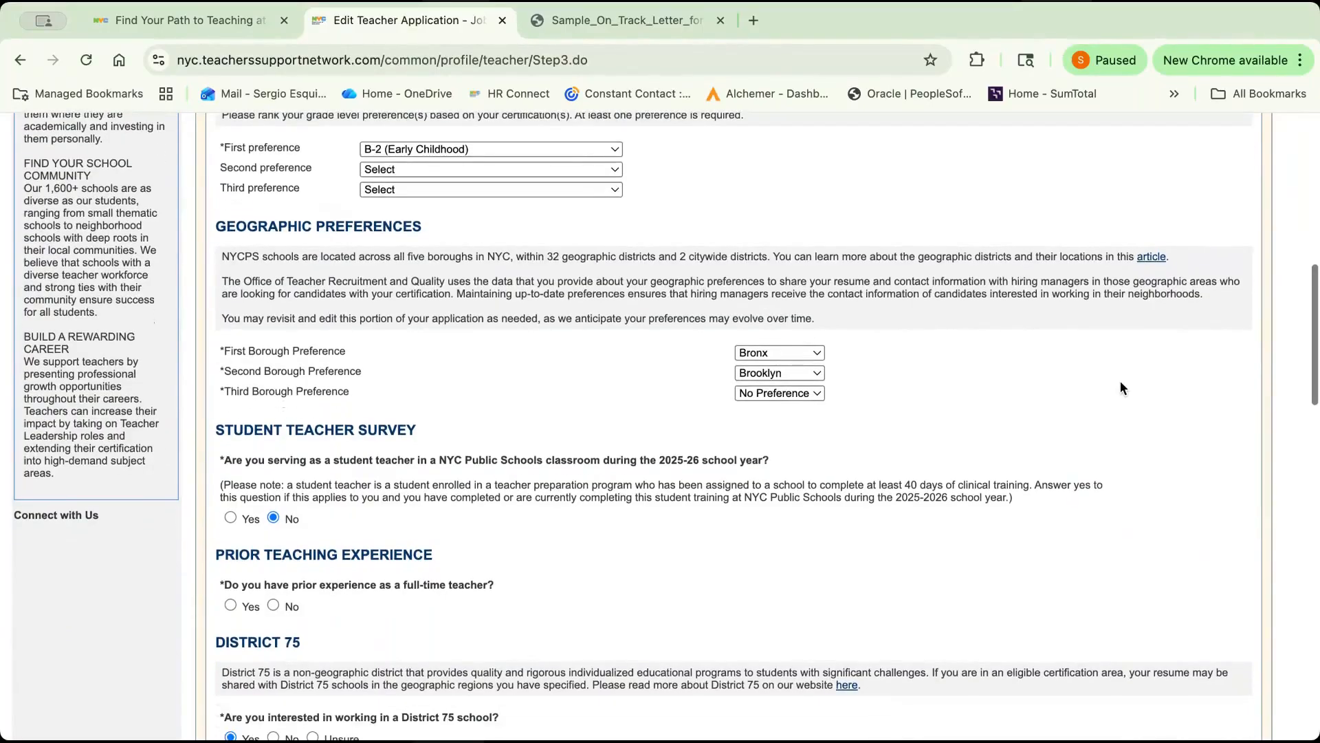
pyautogui.scroll(-3, 1121, 386)
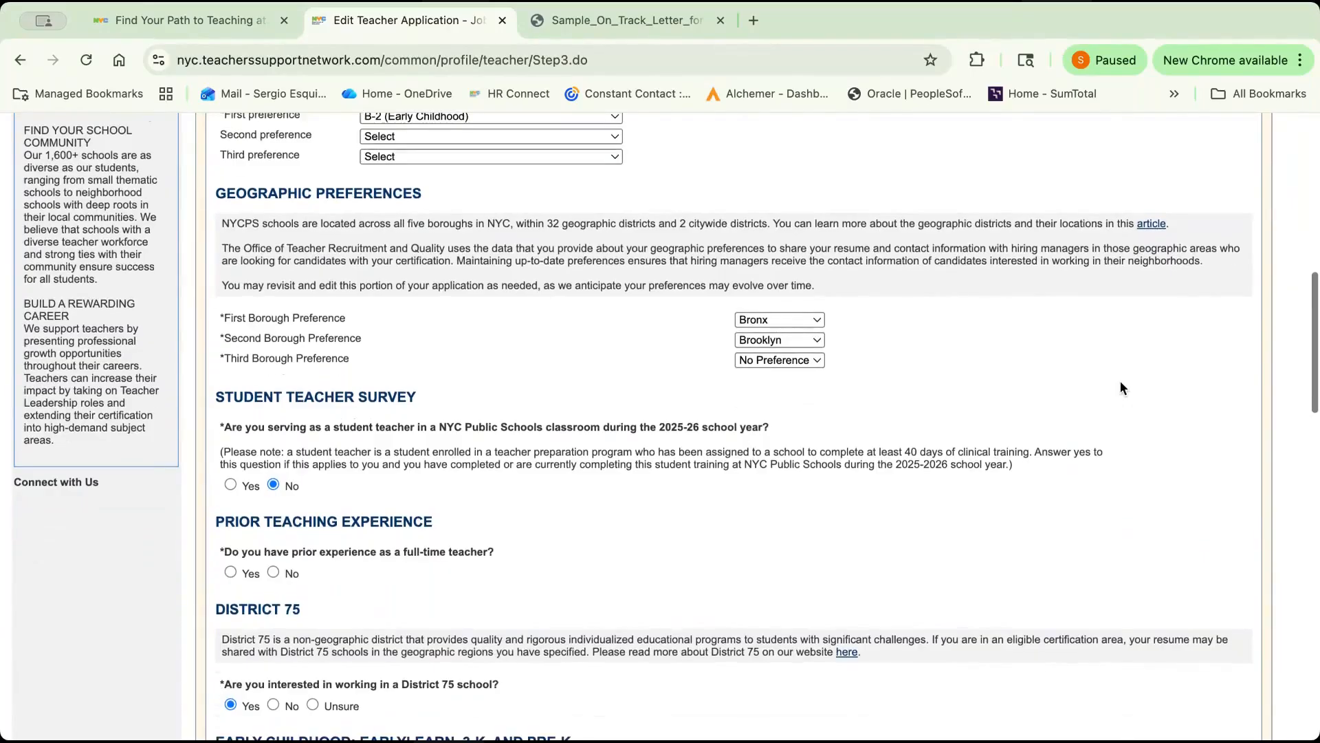
pyautogui.scroll(-1, 1120, 388)
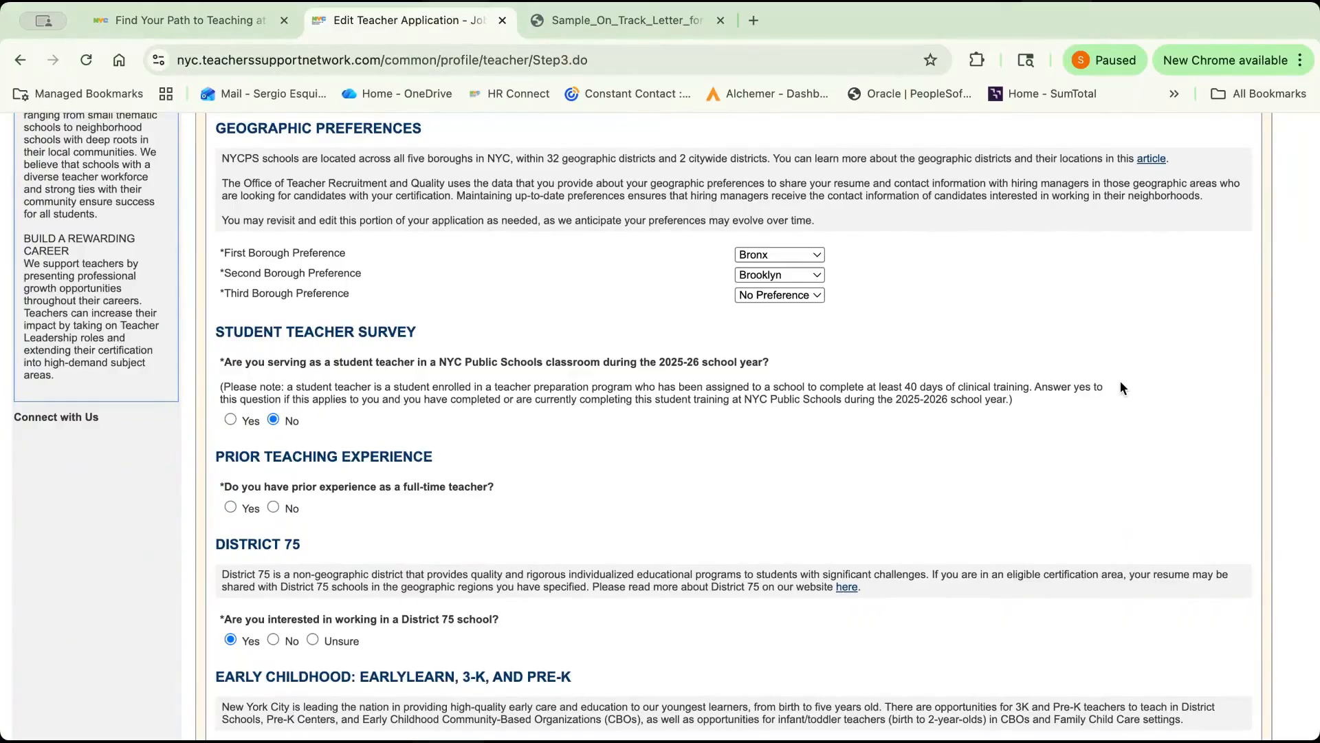
pyautogui.scroll(-1, 1120, 382)
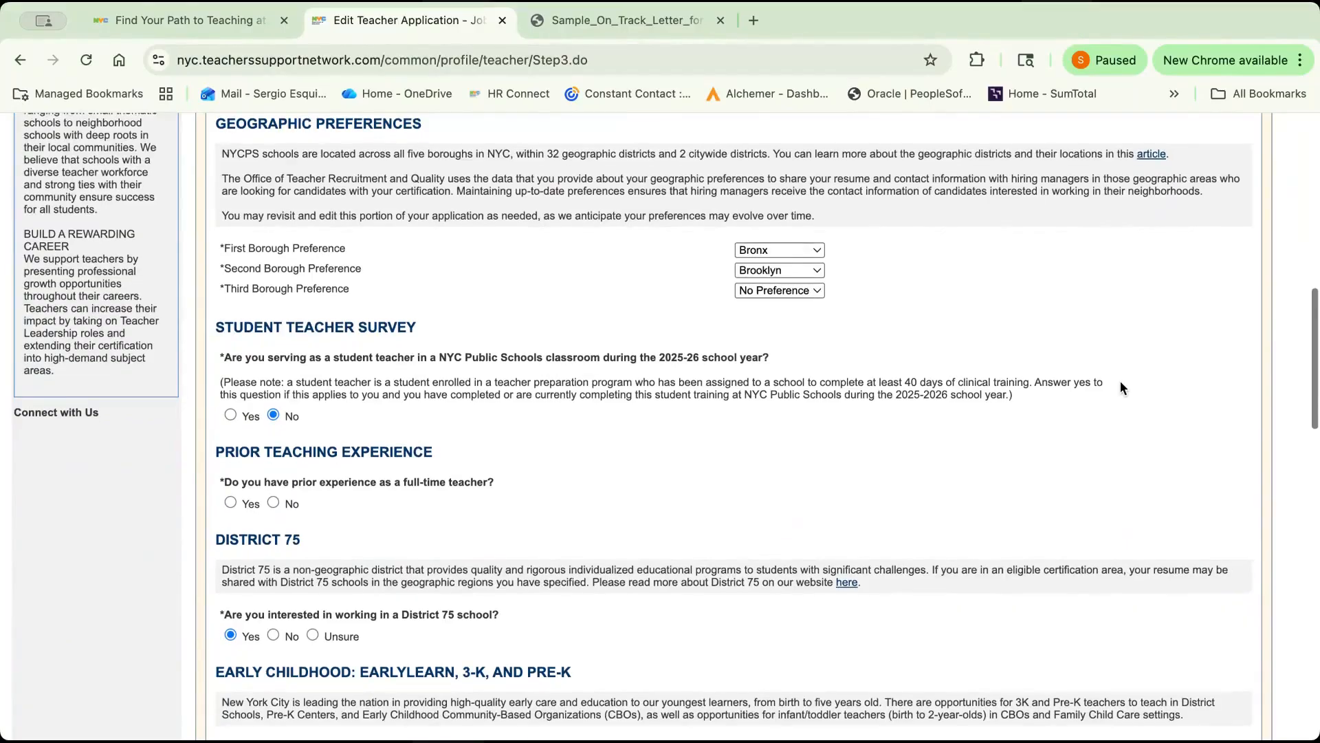
# Review the remaining Job Search Profile sections from District 75 through communication preferences, and continue to the Experience and Certification page.
pyautogui.scroll(-5, 1120, 387)
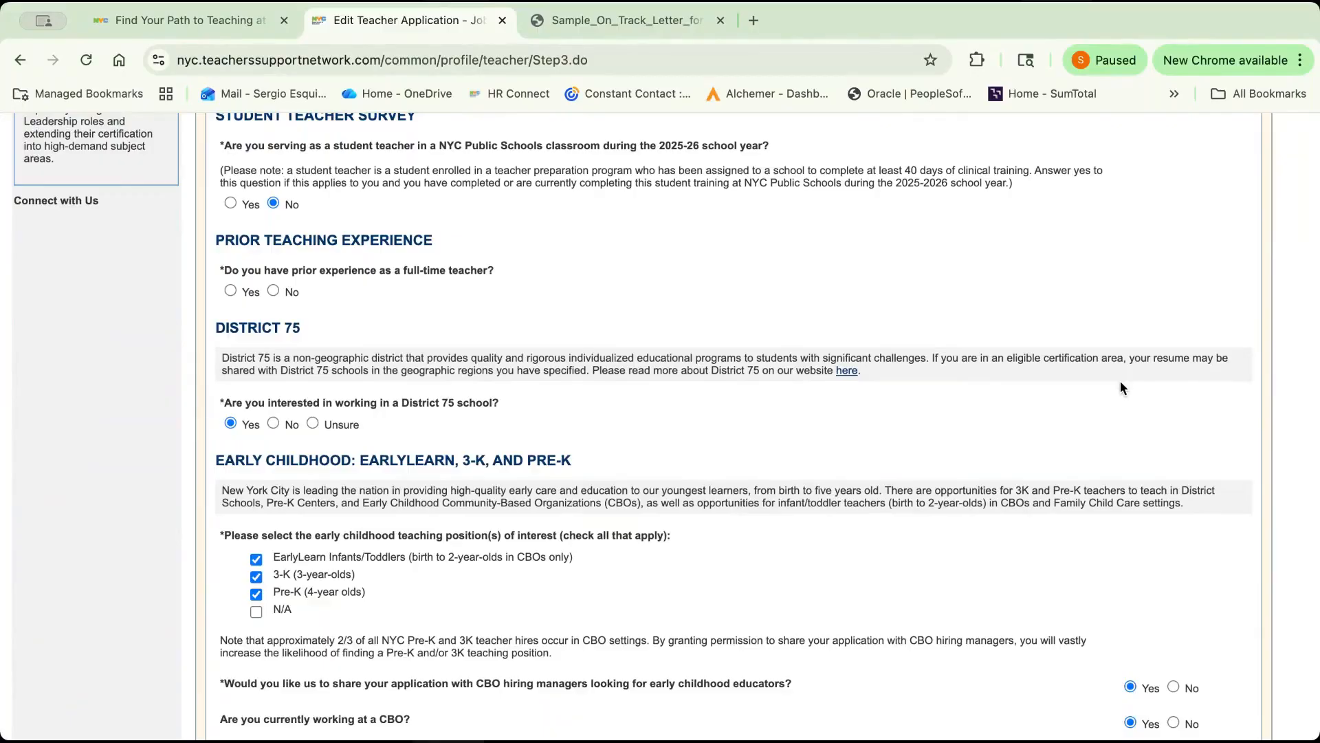
pyautogui.scroll(-6, 1192, 385)
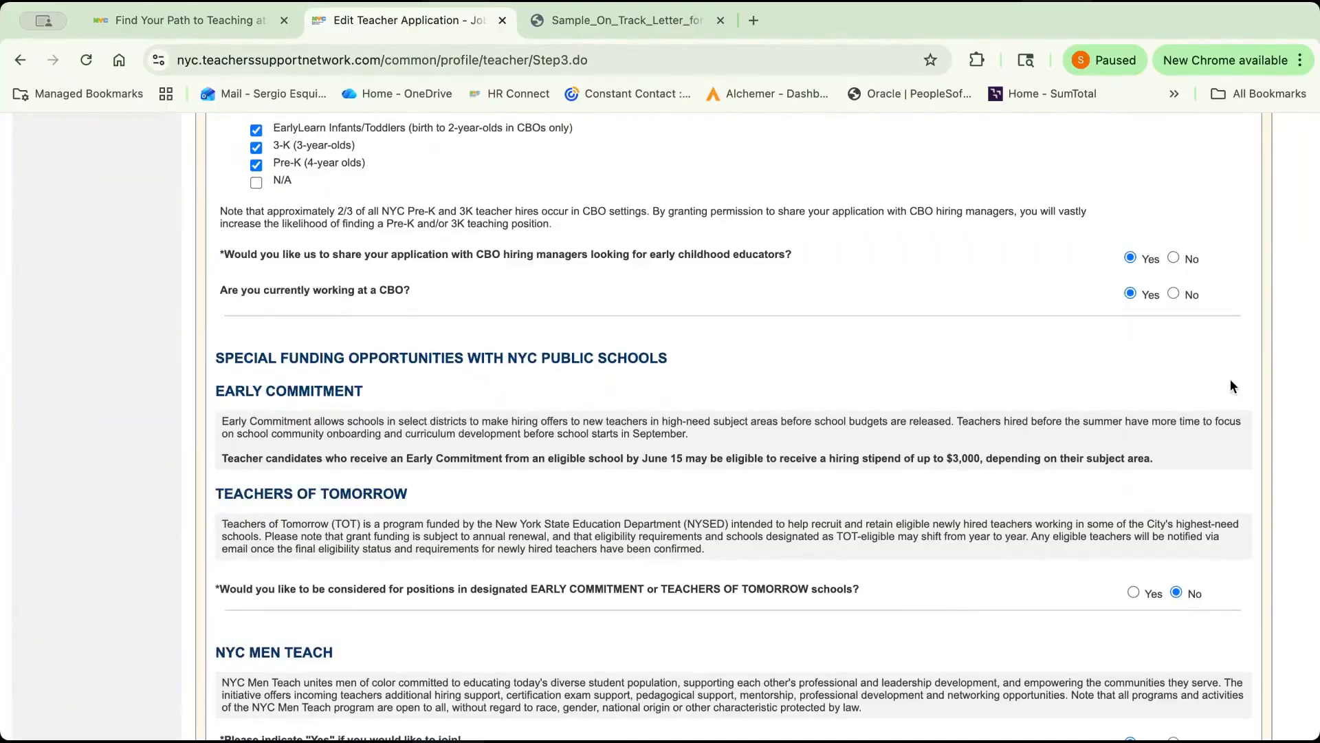
pyautogui.scroll(-1, 1231, 382)
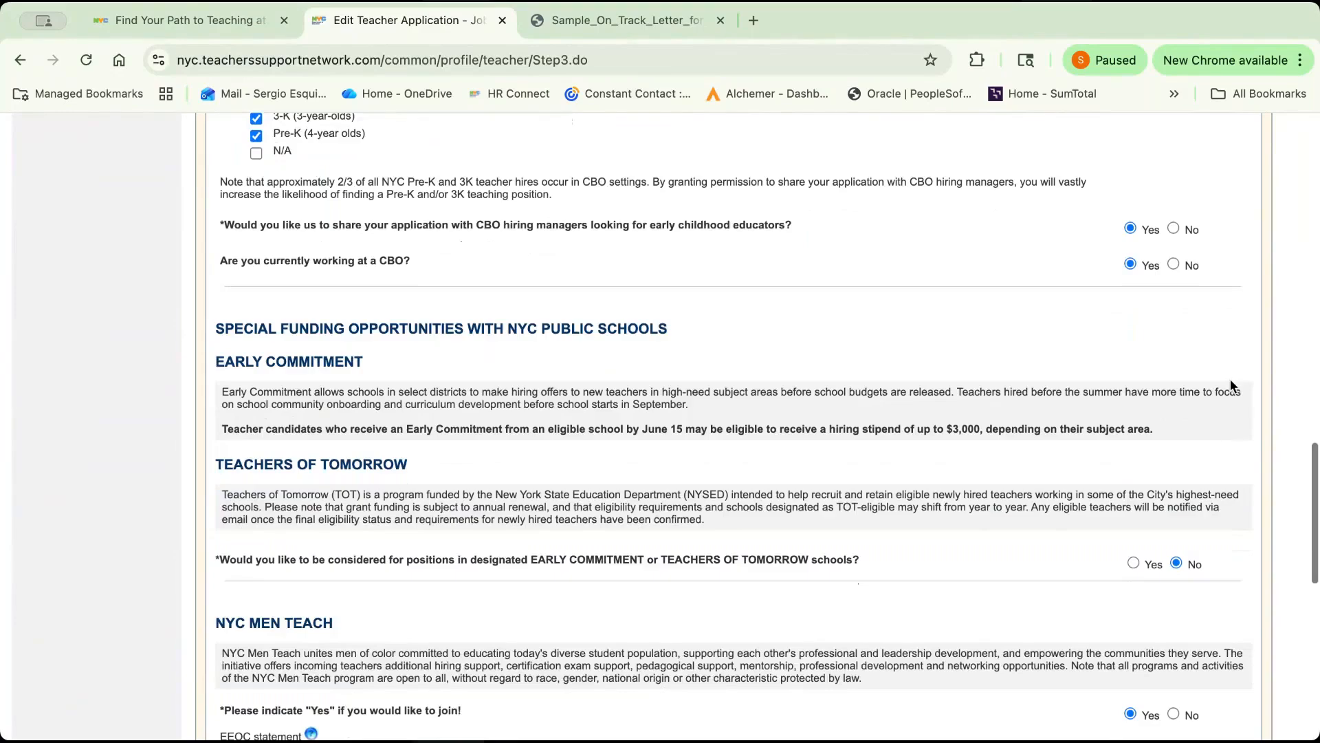
pyautogui.scroll(-6, 1231, 385)
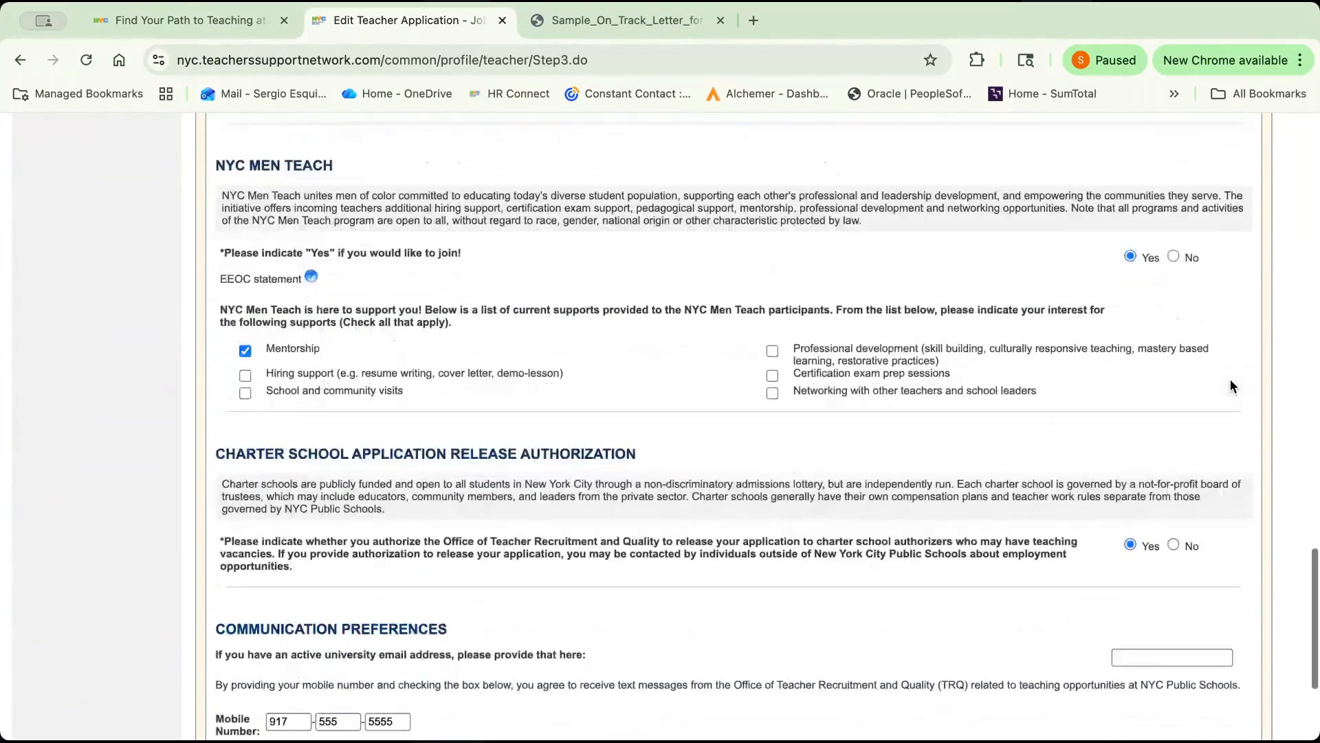
pyautogui.scroll(-1, 1231, 385)
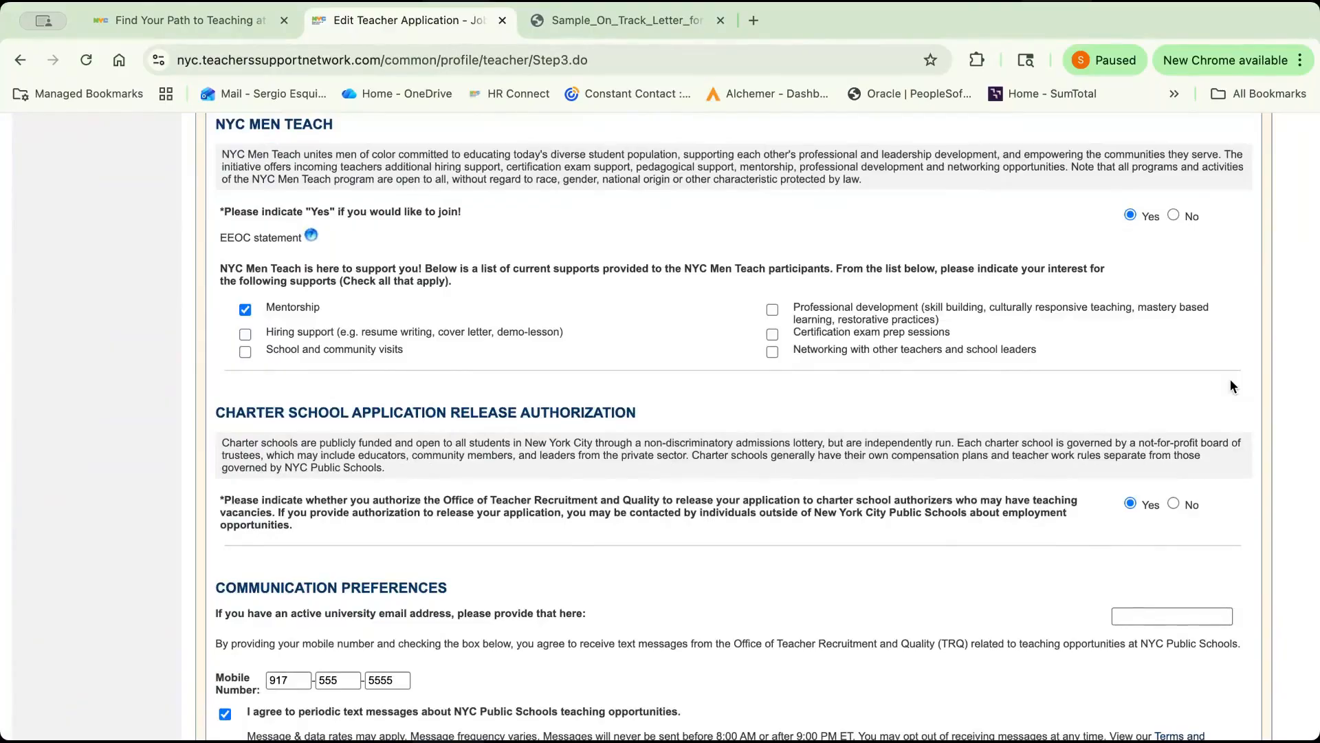
pyautogui.scroll(-1, 1231, 382)
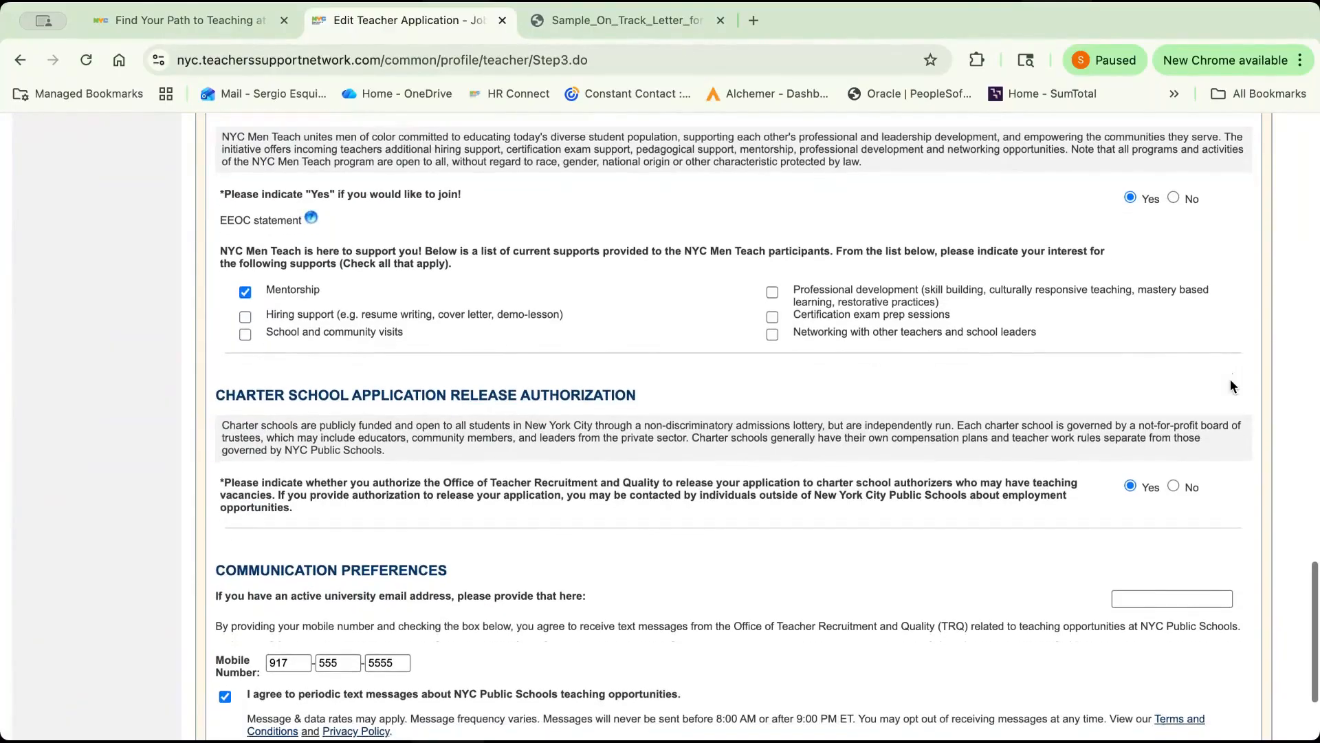
pyautogui.scroll(-3, 1231, 383)
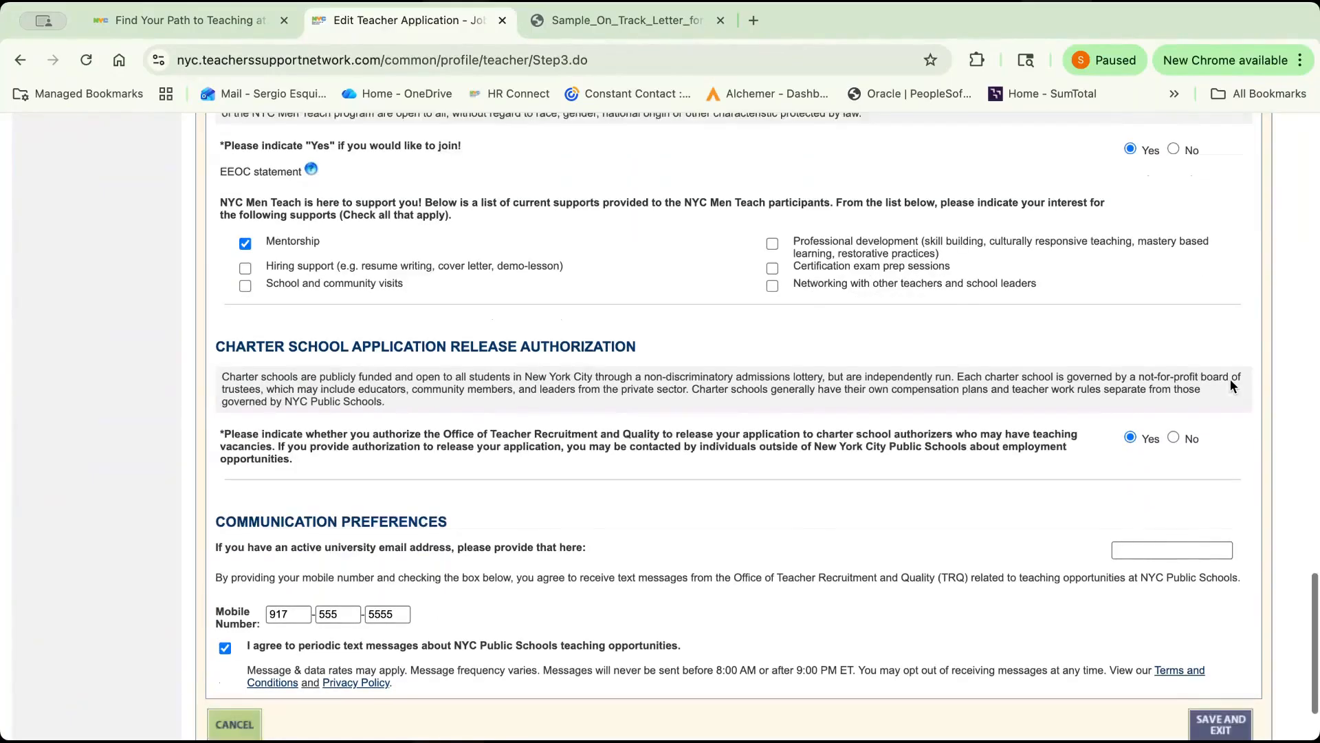
pyautogui.scroll(-3, 1231, 386)
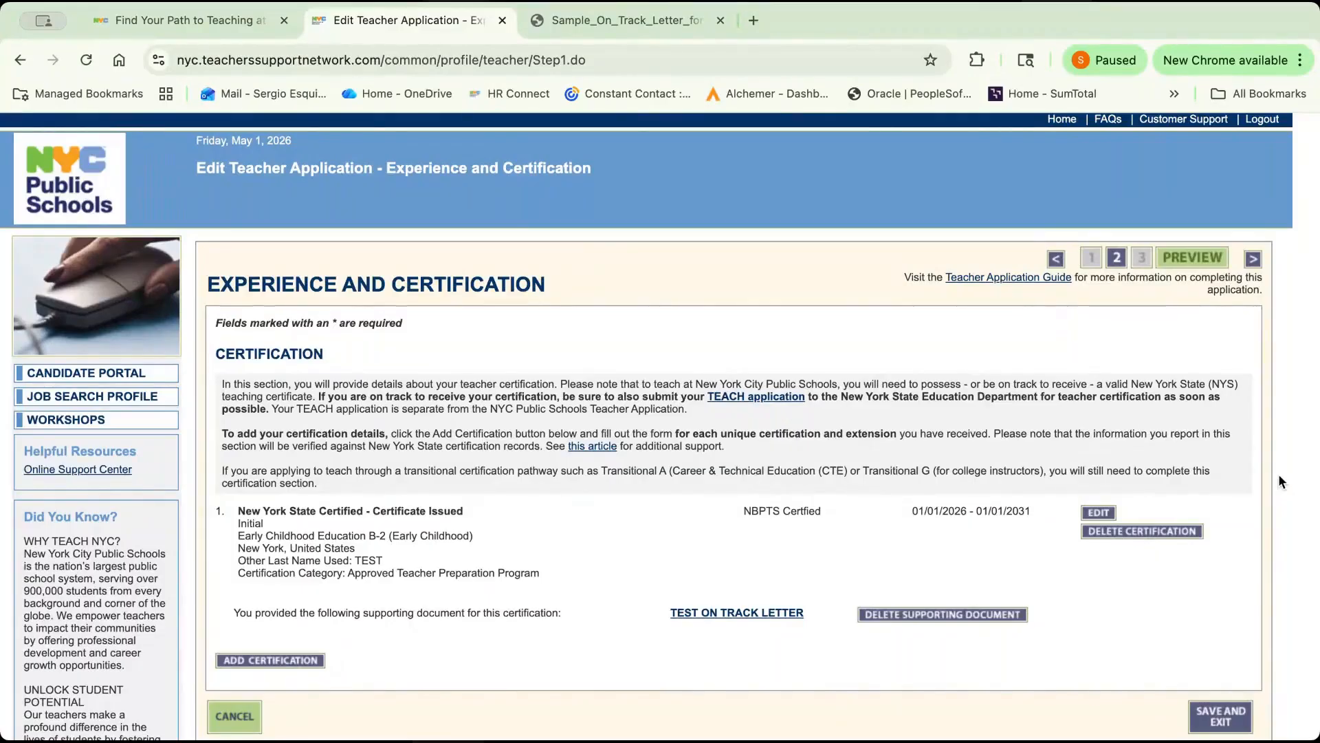
# Open the existing New York State certification entry for review, and consult the sample on-track letter before returning to the application.
pyautogui.click(1106, 512)
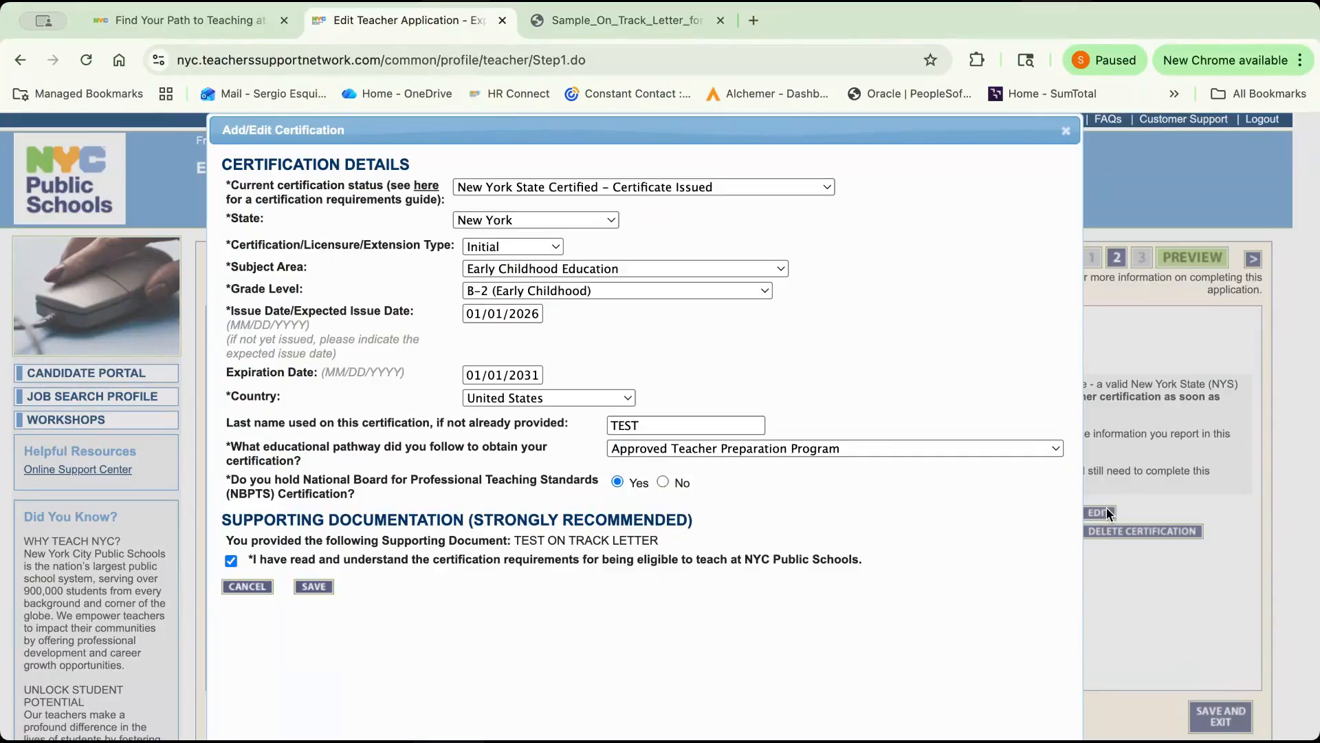
pyautogui.hotkey('ctrl', 'Tab')
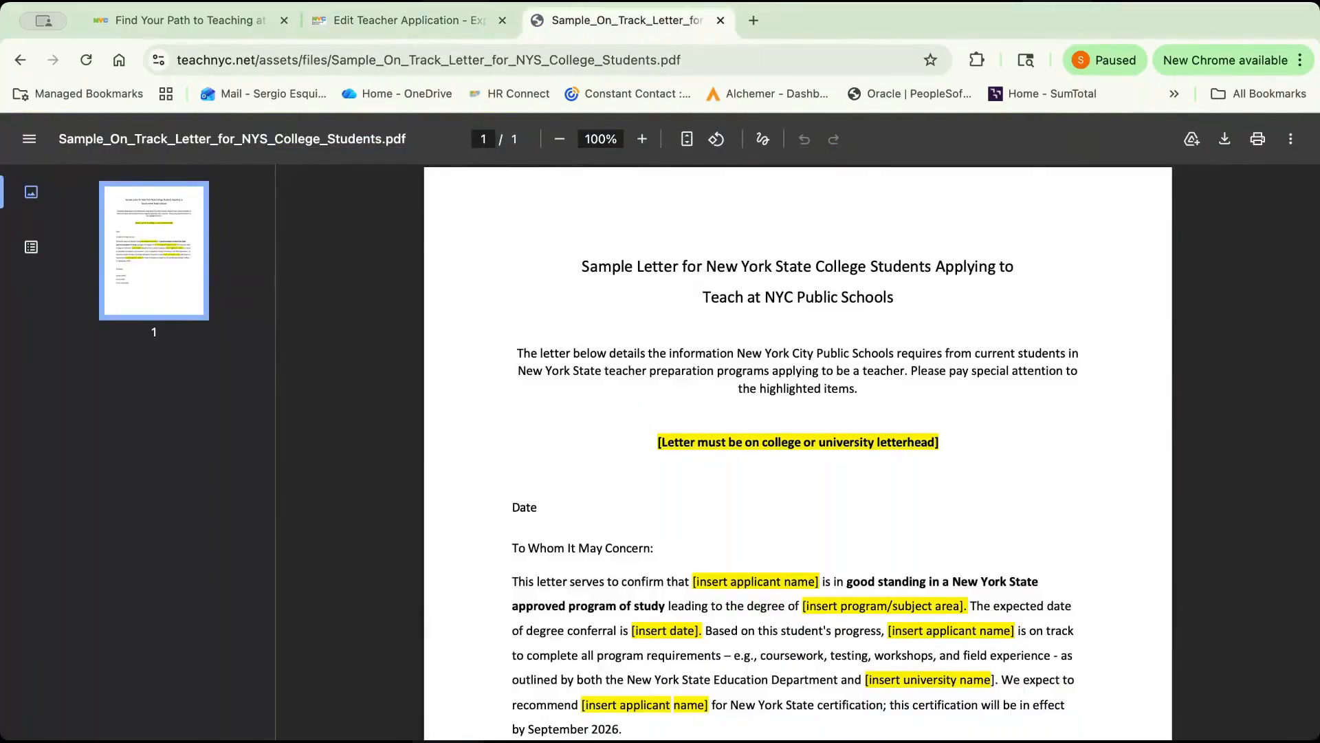
pyautogui.hotkey('ctrl', 'shift', 'Tab')
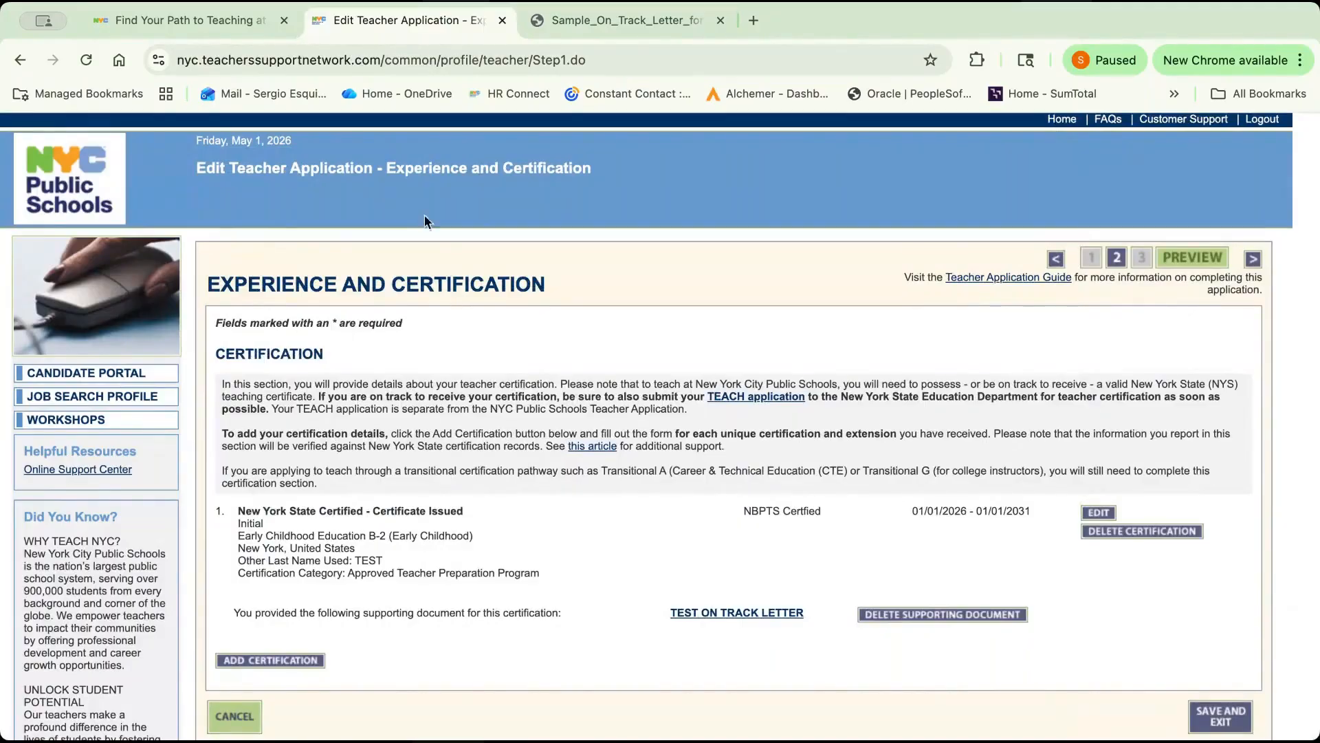
# Open the Resume page, review its resume, personal statement and New Teacher Application Survey sections, and return to the Candidate Portal.
pyautogui.click(1141, 258)
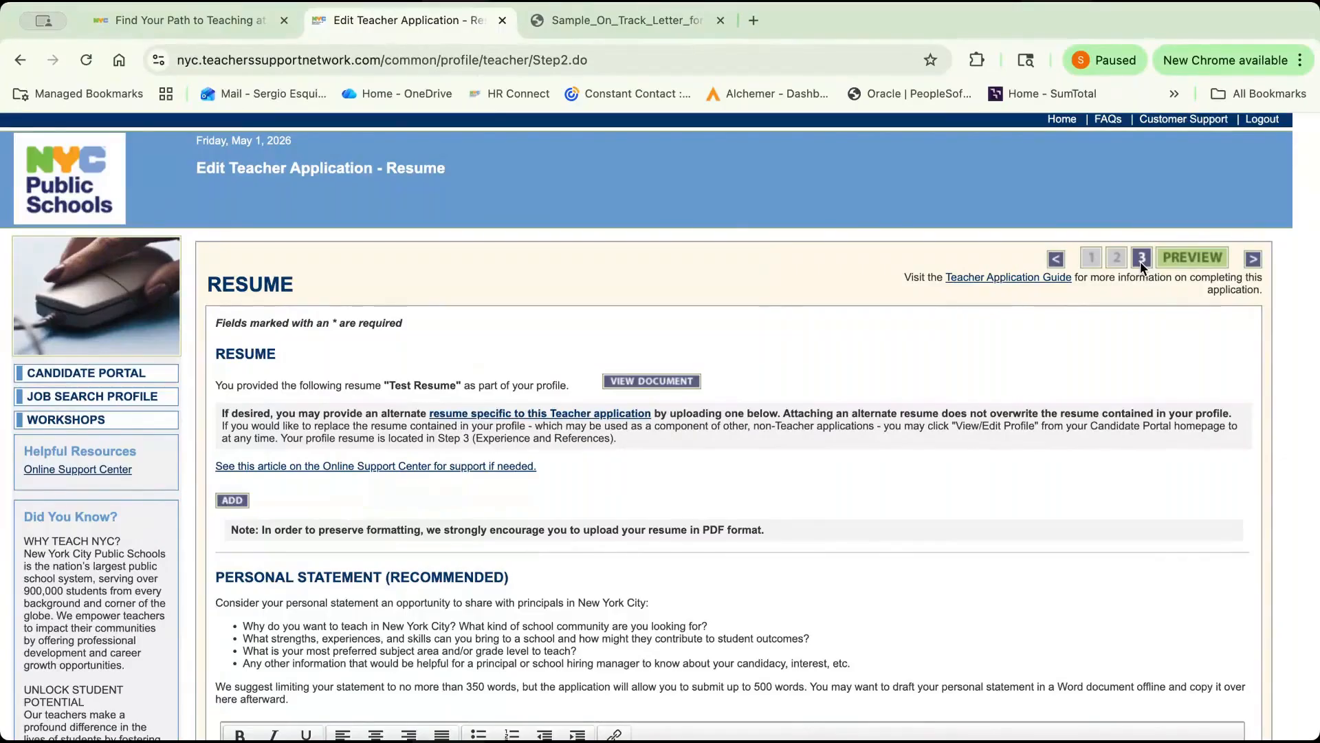
pyautogui.scroll(-8, 1308, 590)
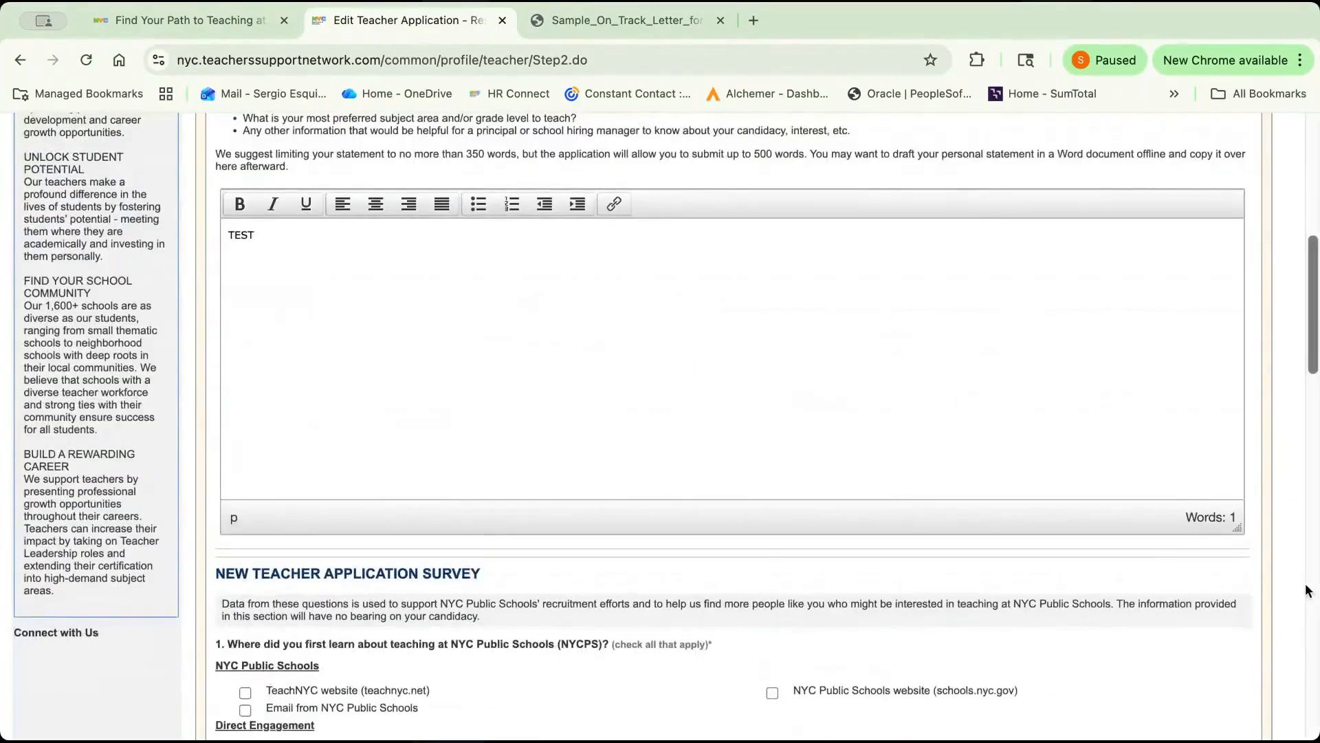
pyautogui.scroll(-3, 1308, 590)
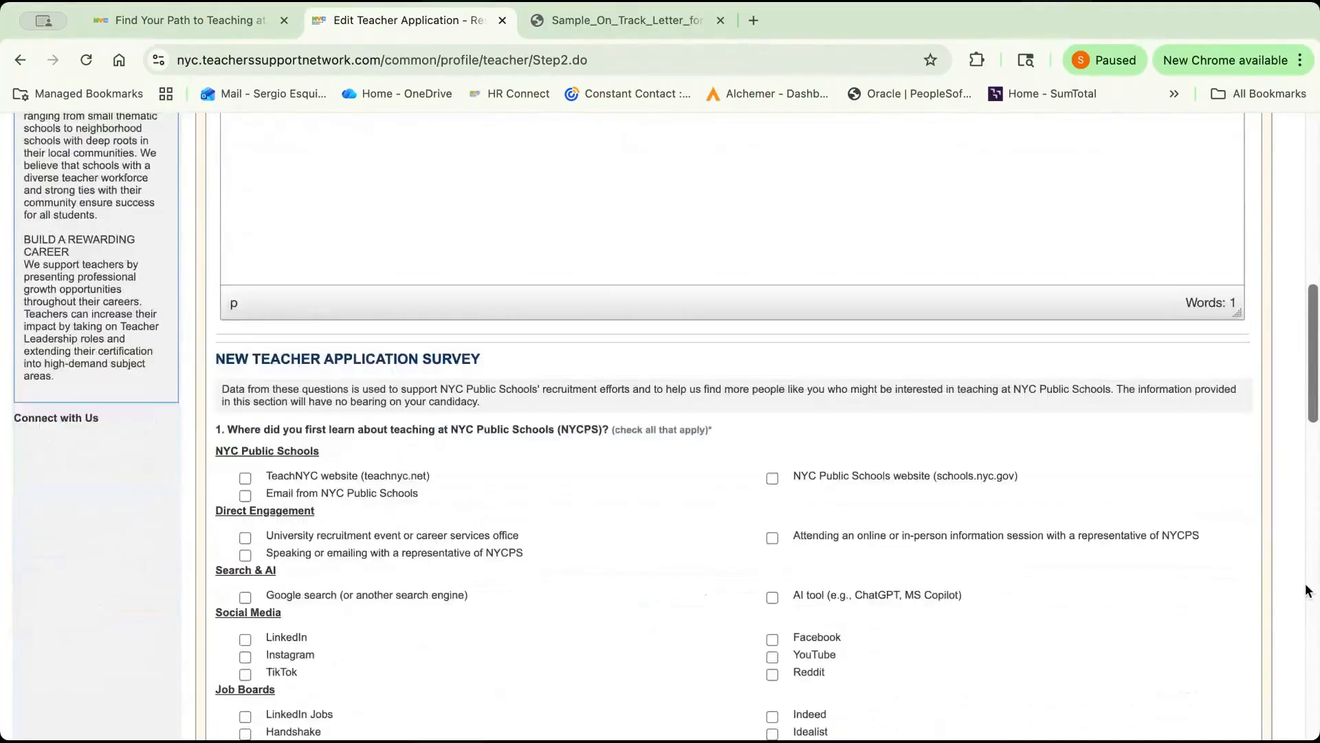
pyautogui.scroll(-1, 1308, 590)
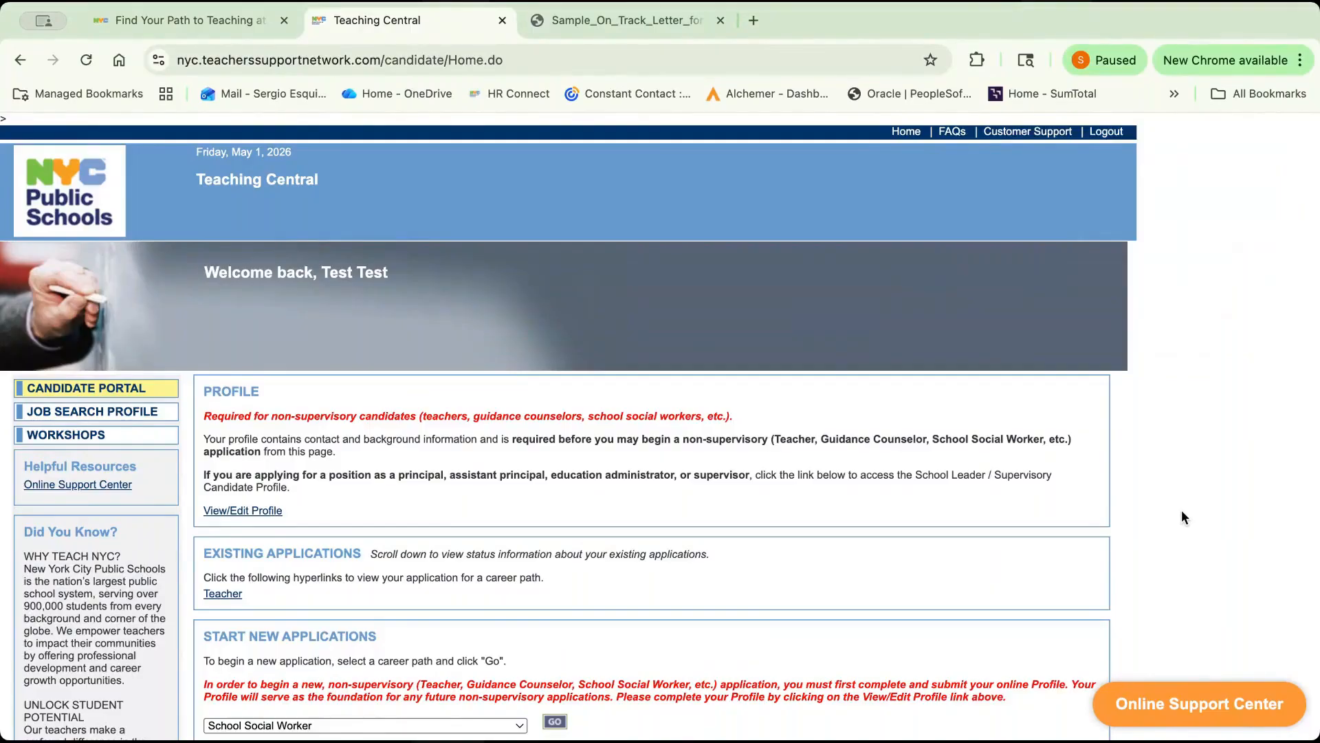
# Examine the existing applications and the Teacher Application Status section on the Candidate Portal.
pyautogui.scroll(-5, 1184, 517)
pyautogui.scroll(1, 1185, 517)
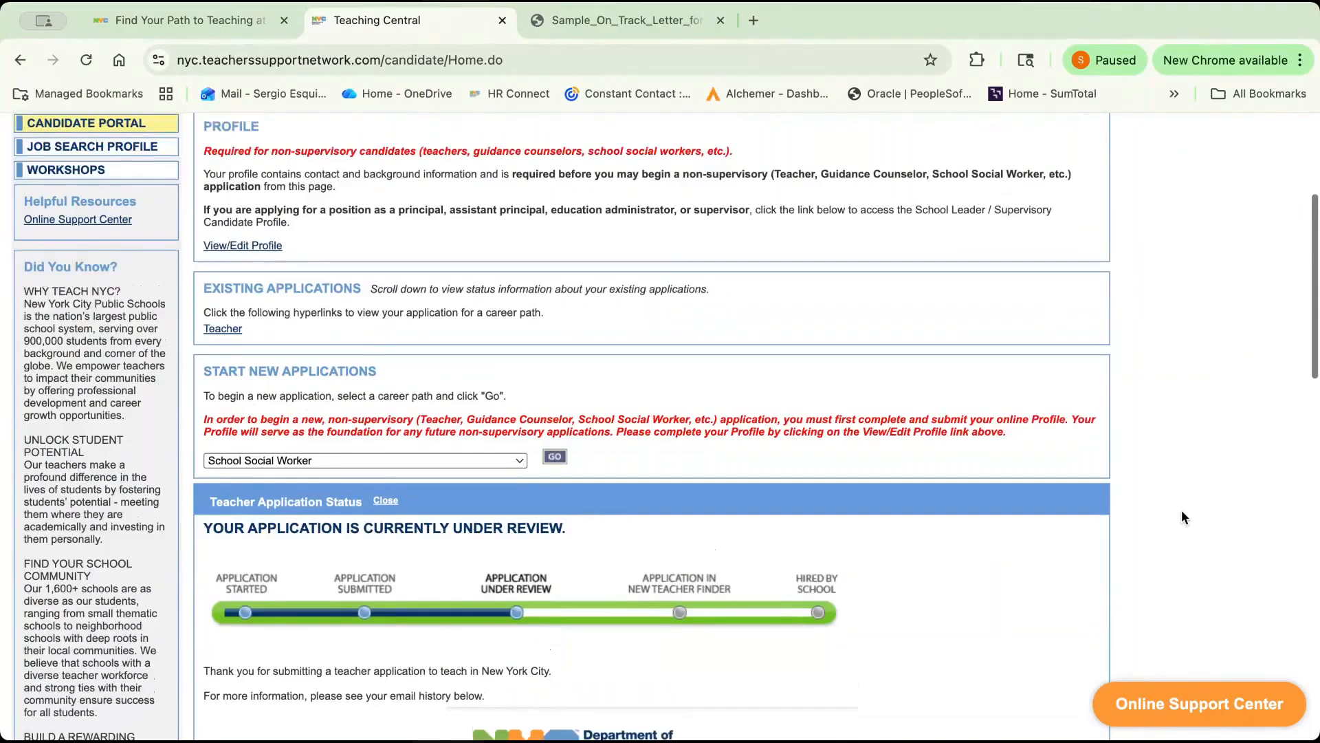
pyautogui.scroll(1, 1184, 517)
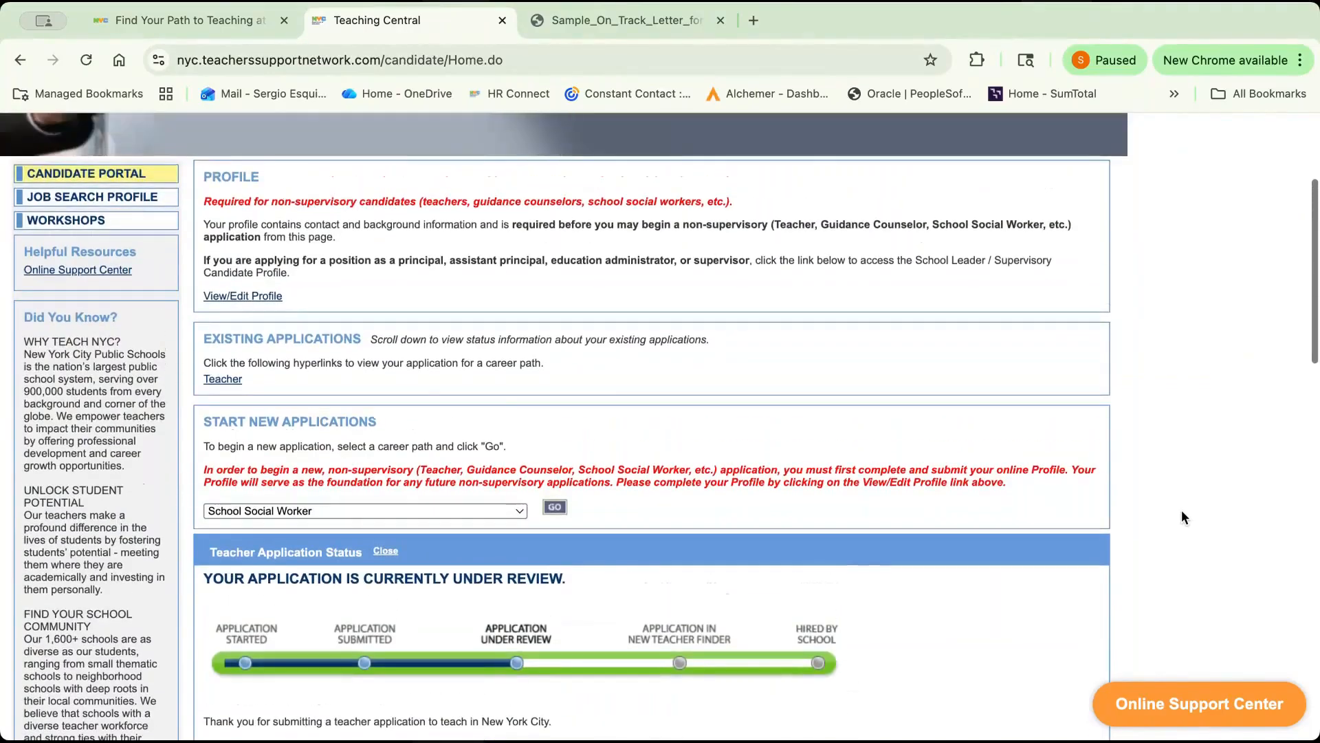
pyautogui.scroll(4, 1184, 517)
pyautogui.scroll(-4, 1184, 517)
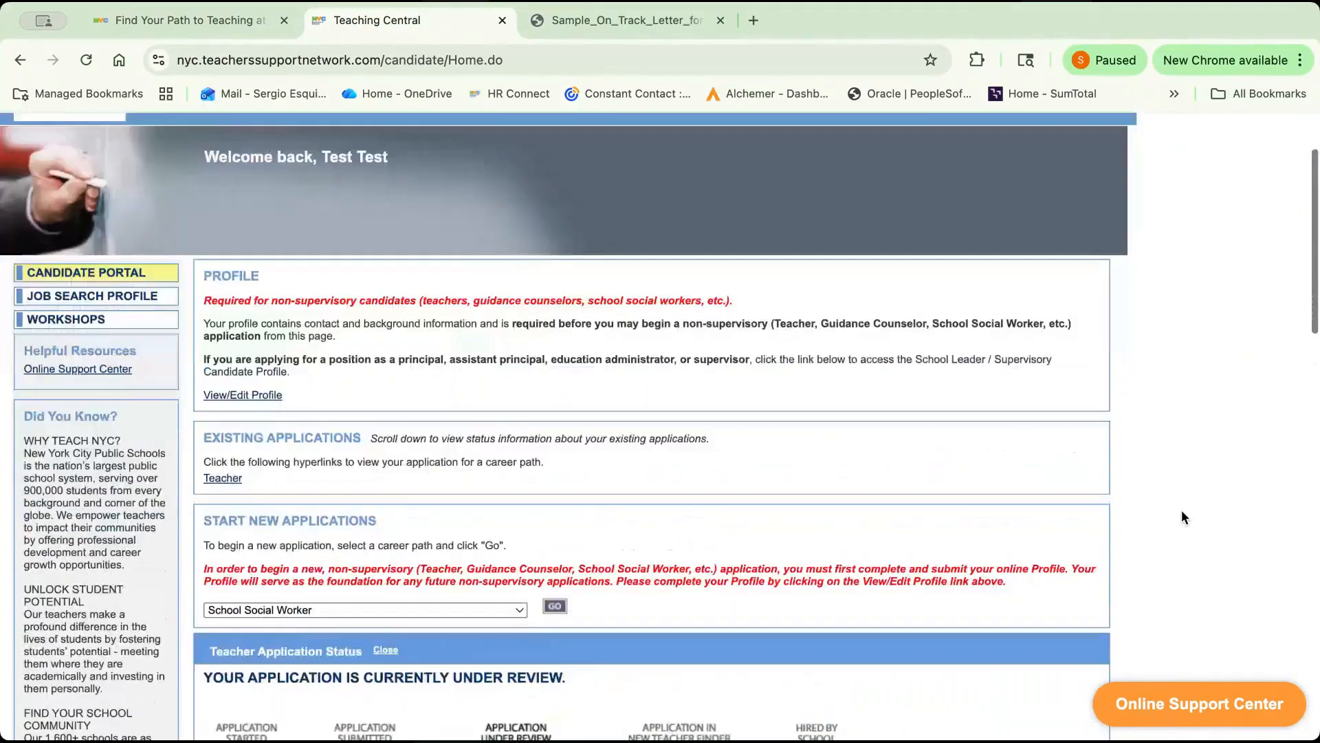
pyautogui.scroll(-1, 1184, 517)
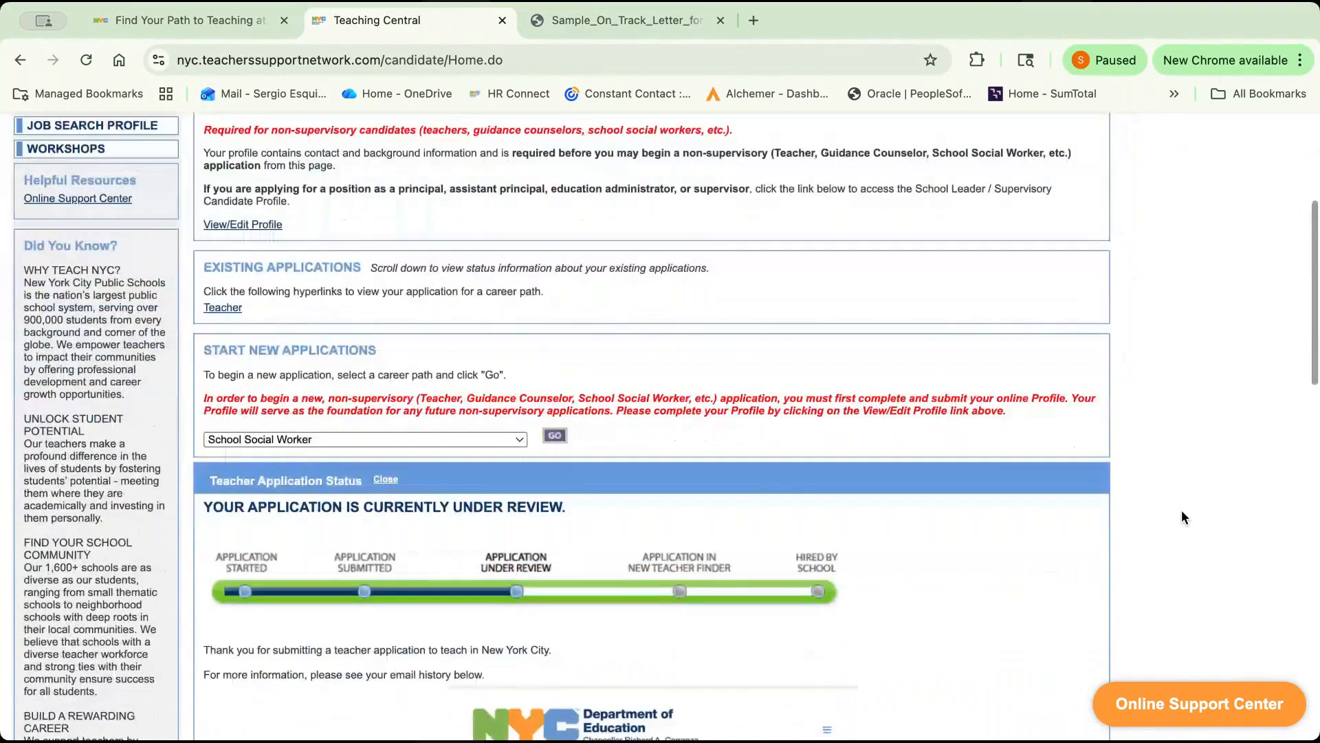